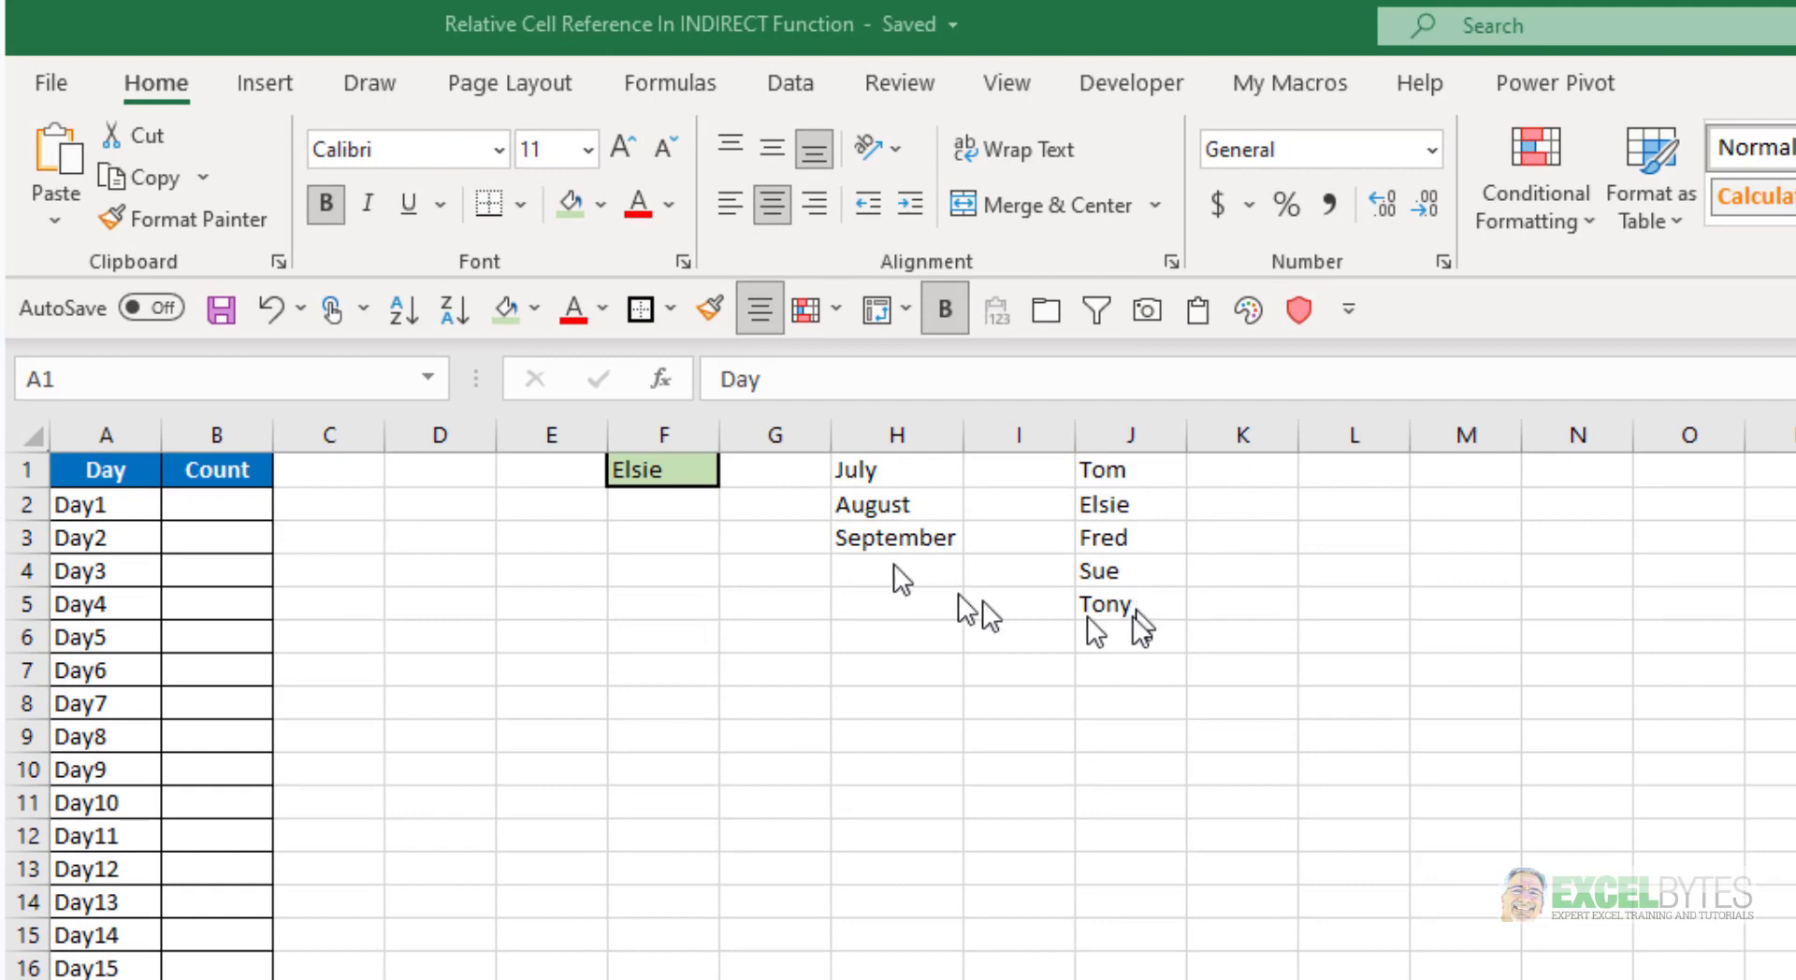
Choose the fourth employee name in cell F1's drop-down and check the range name assigned to H1:H3
click(698, 475)
click(709, 473)
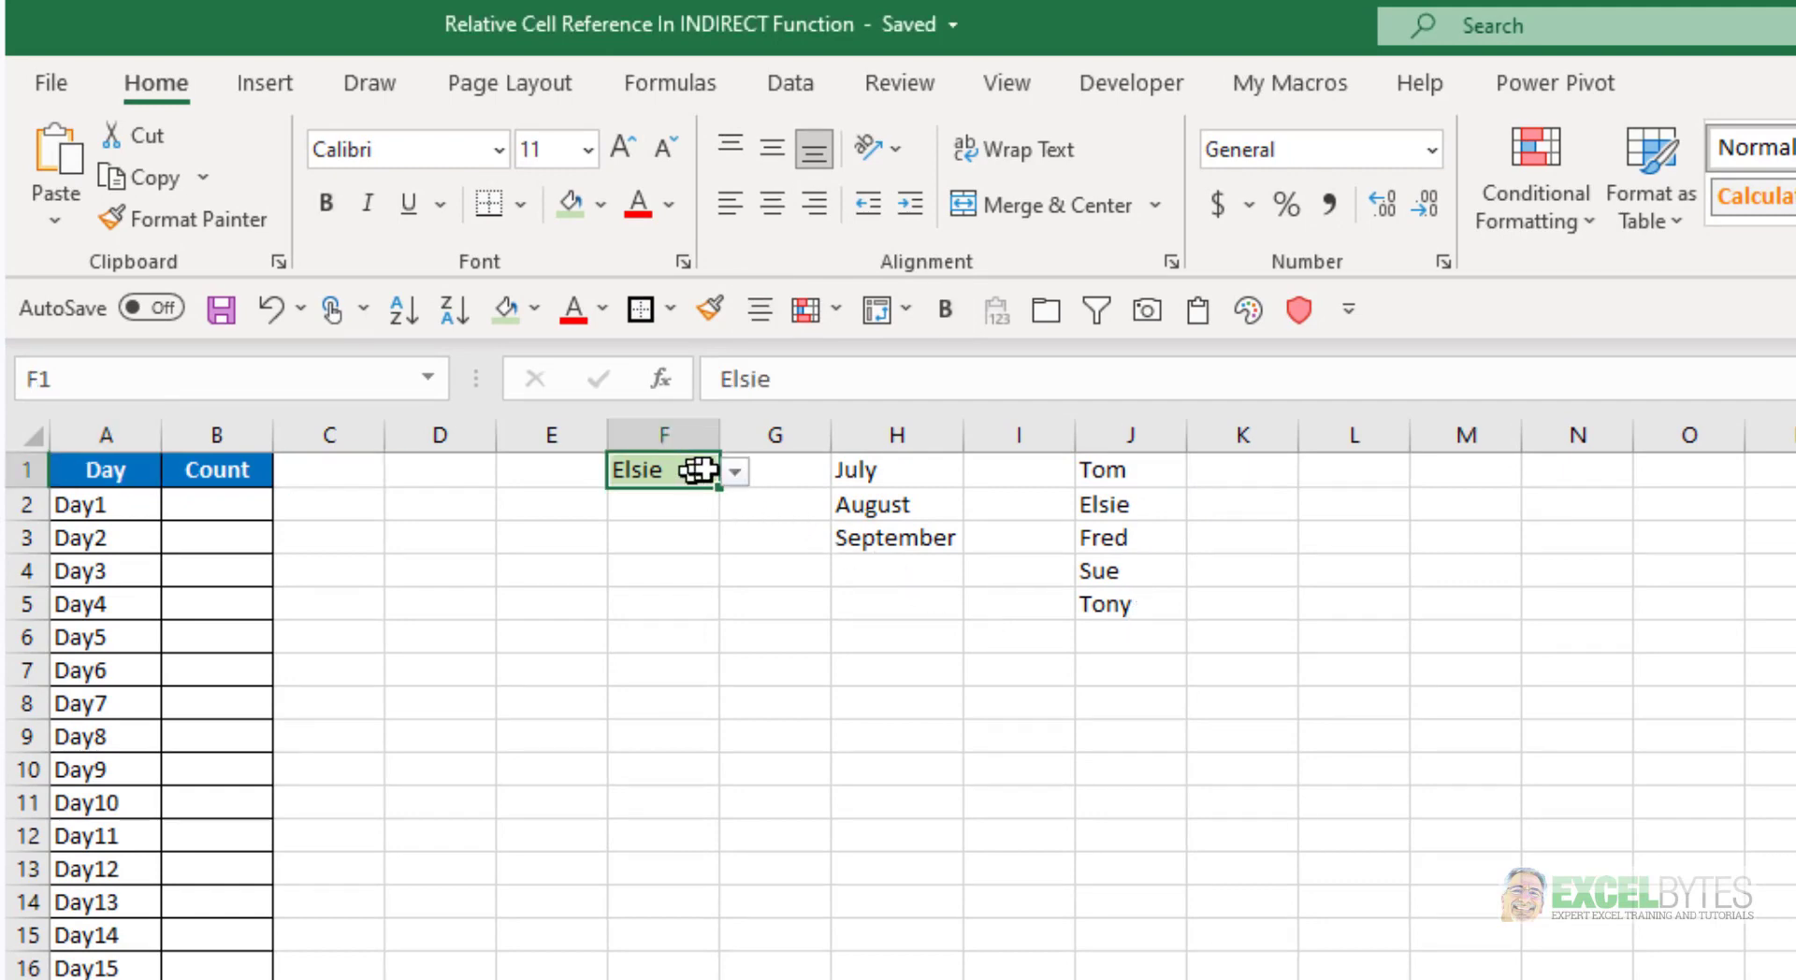
click(737, 473)
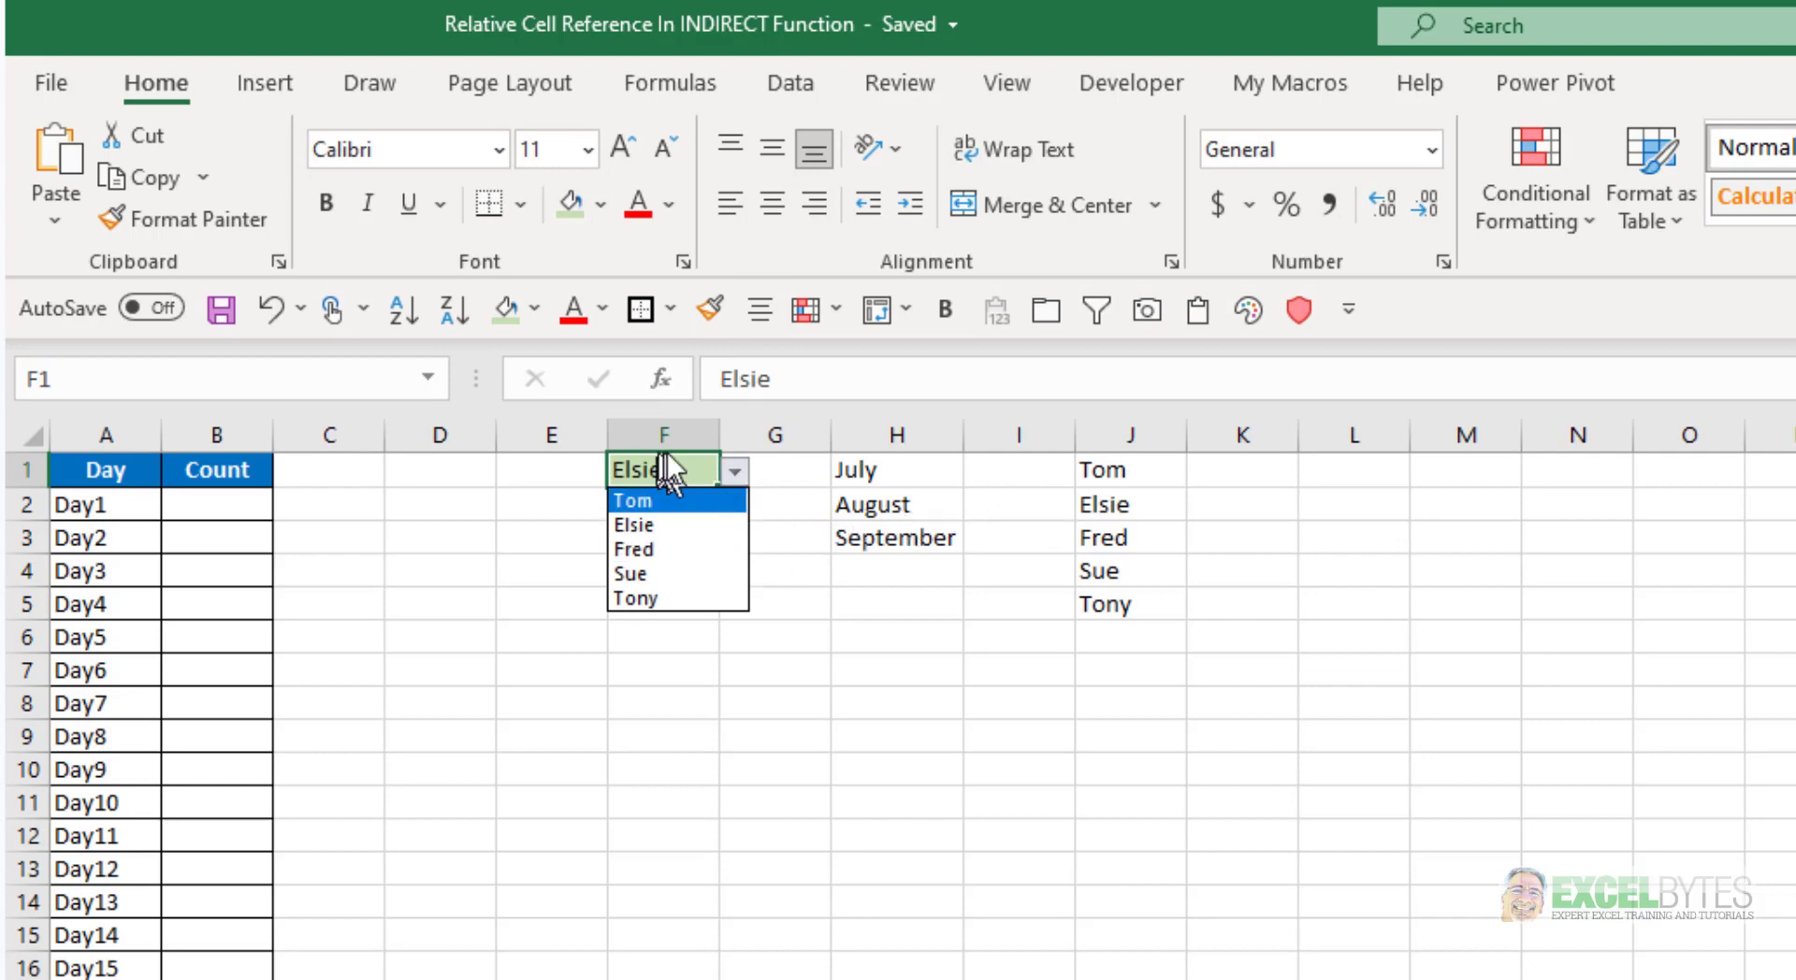
click(675, 522)
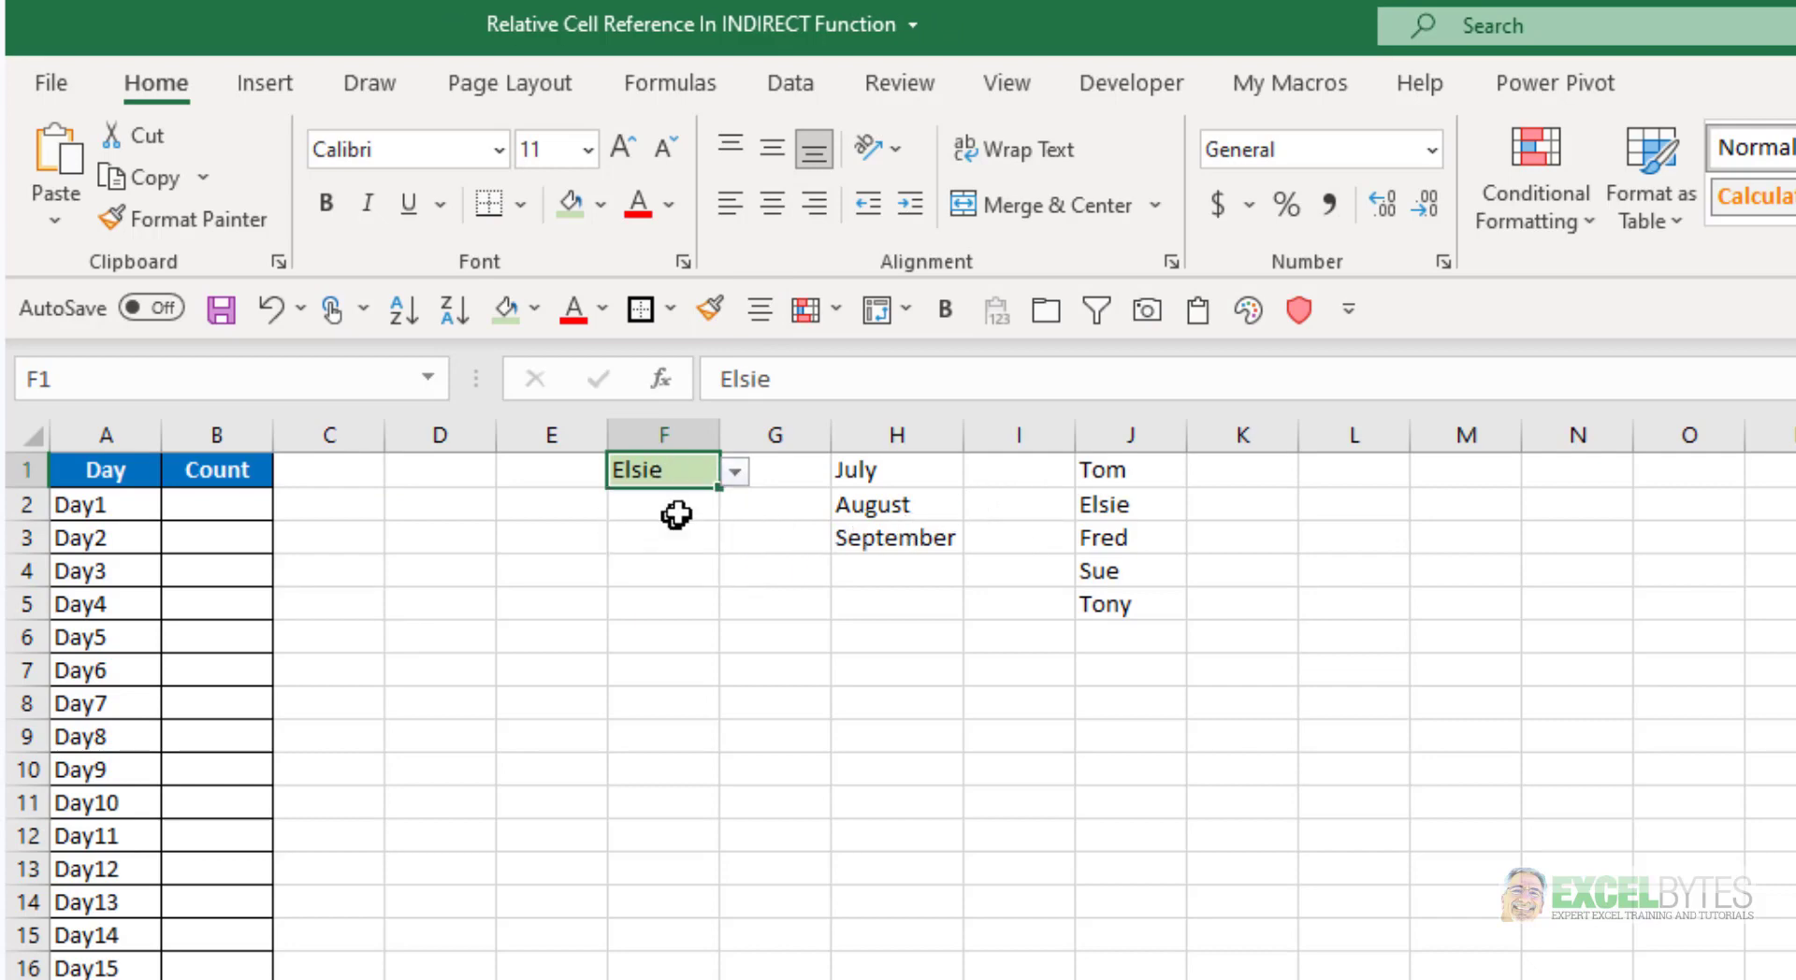
click(735, 472)
click(710, 573)
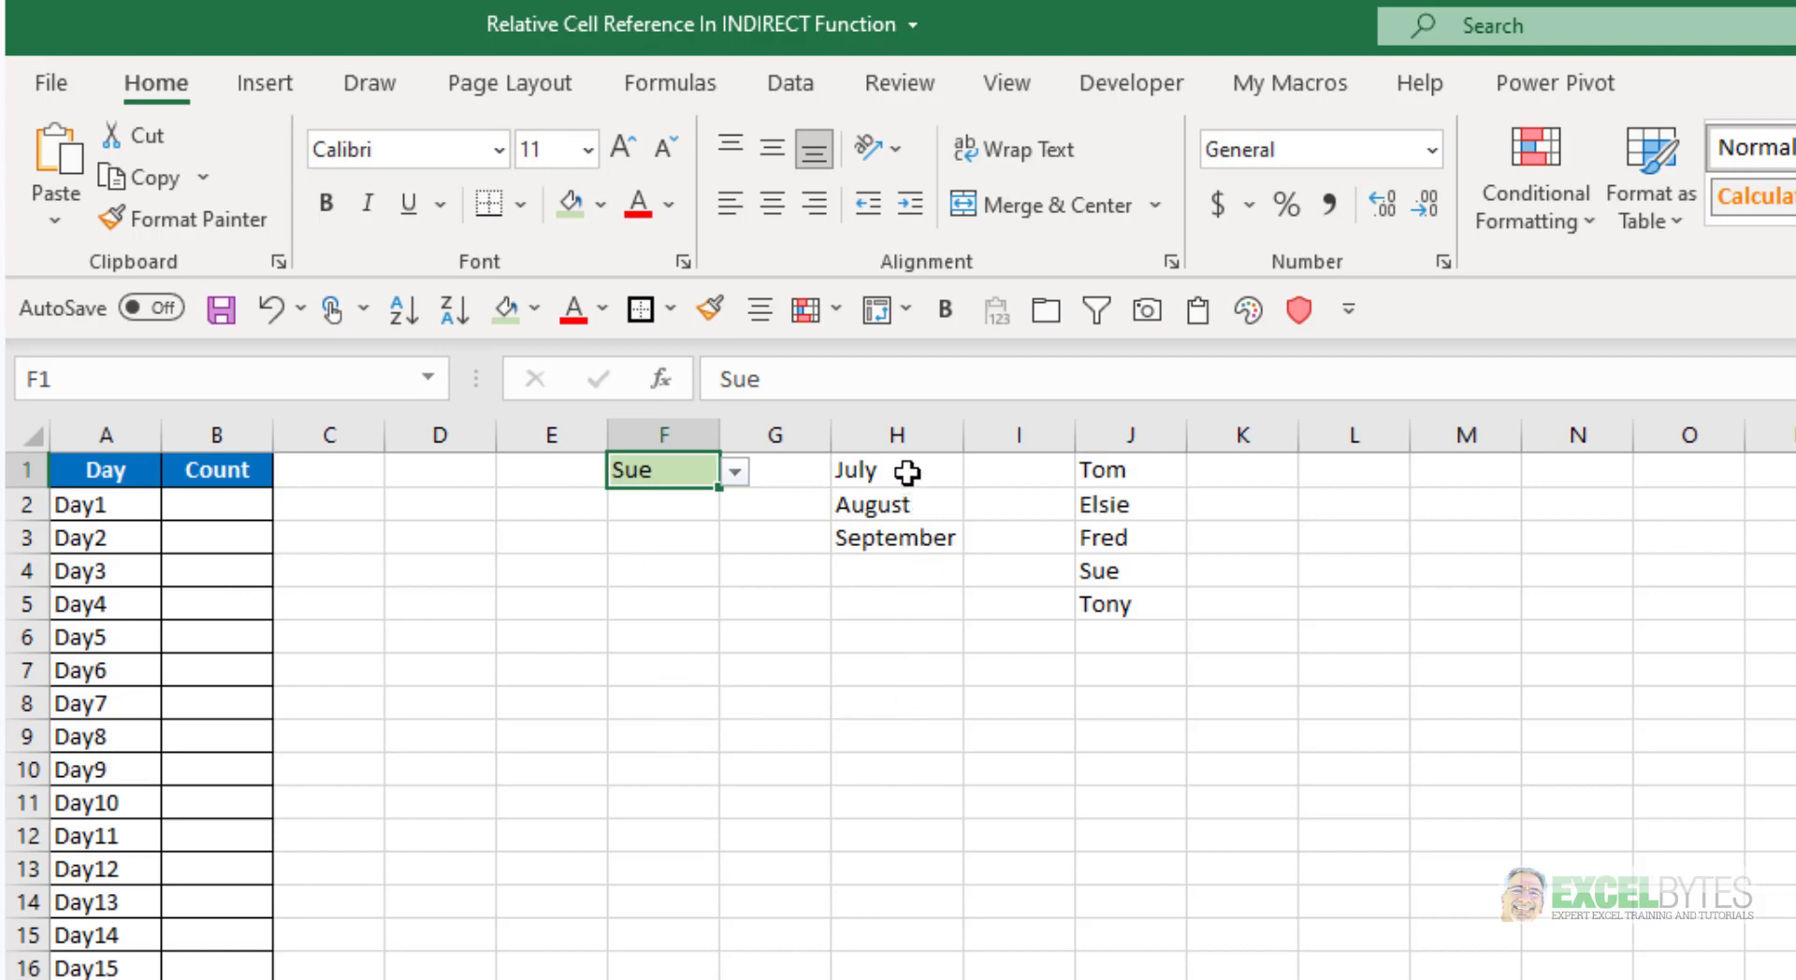
drag(907, 472, 912, 541)
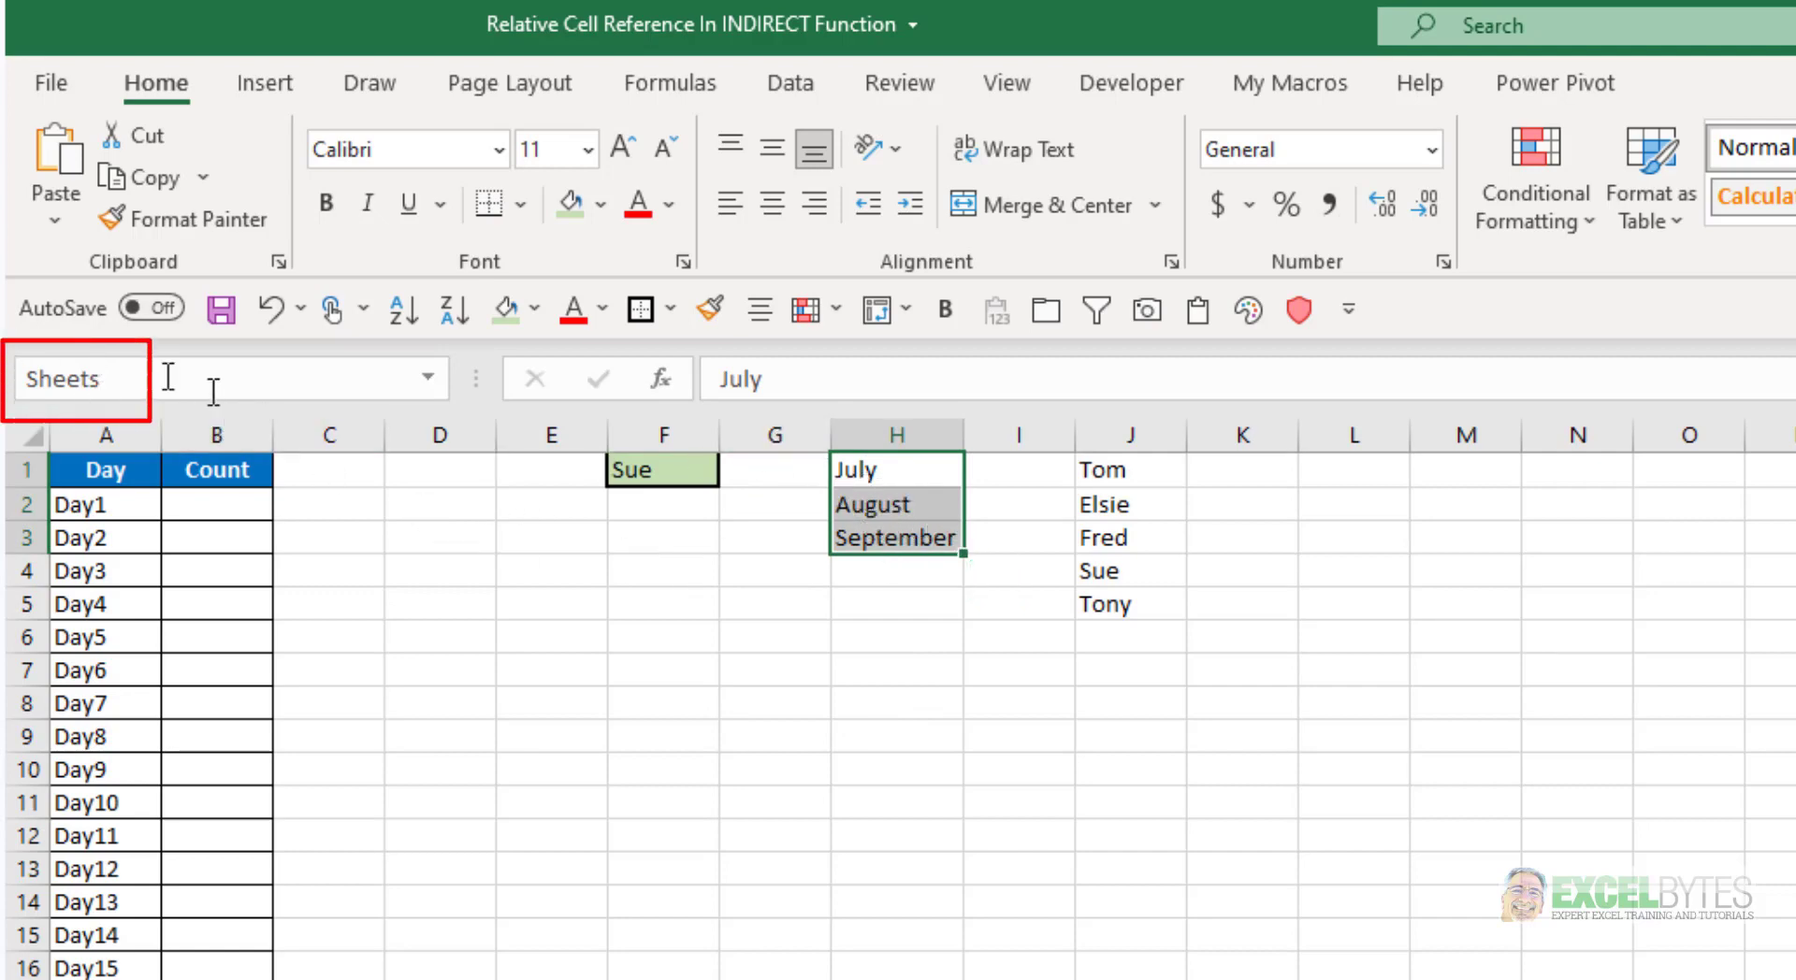
Start a formula in B2 with the nested functions =SUM(COUNTIF(INDIRECT(
click(212, 505)
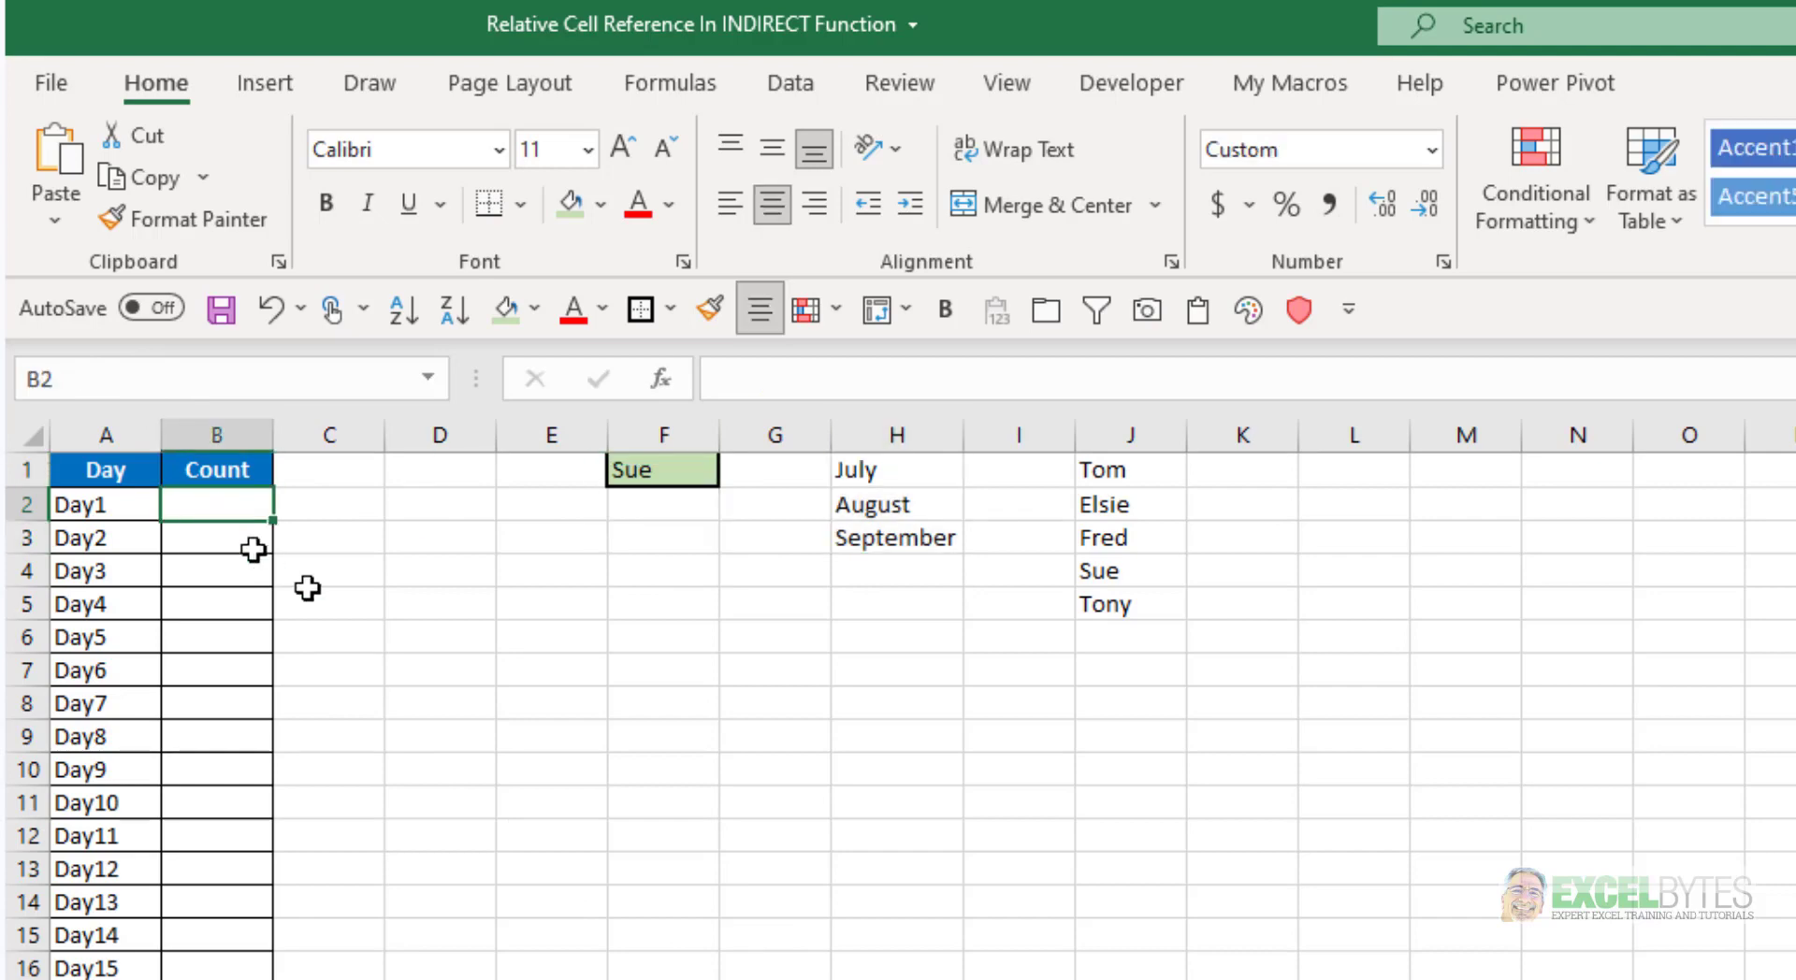
text(=sum)
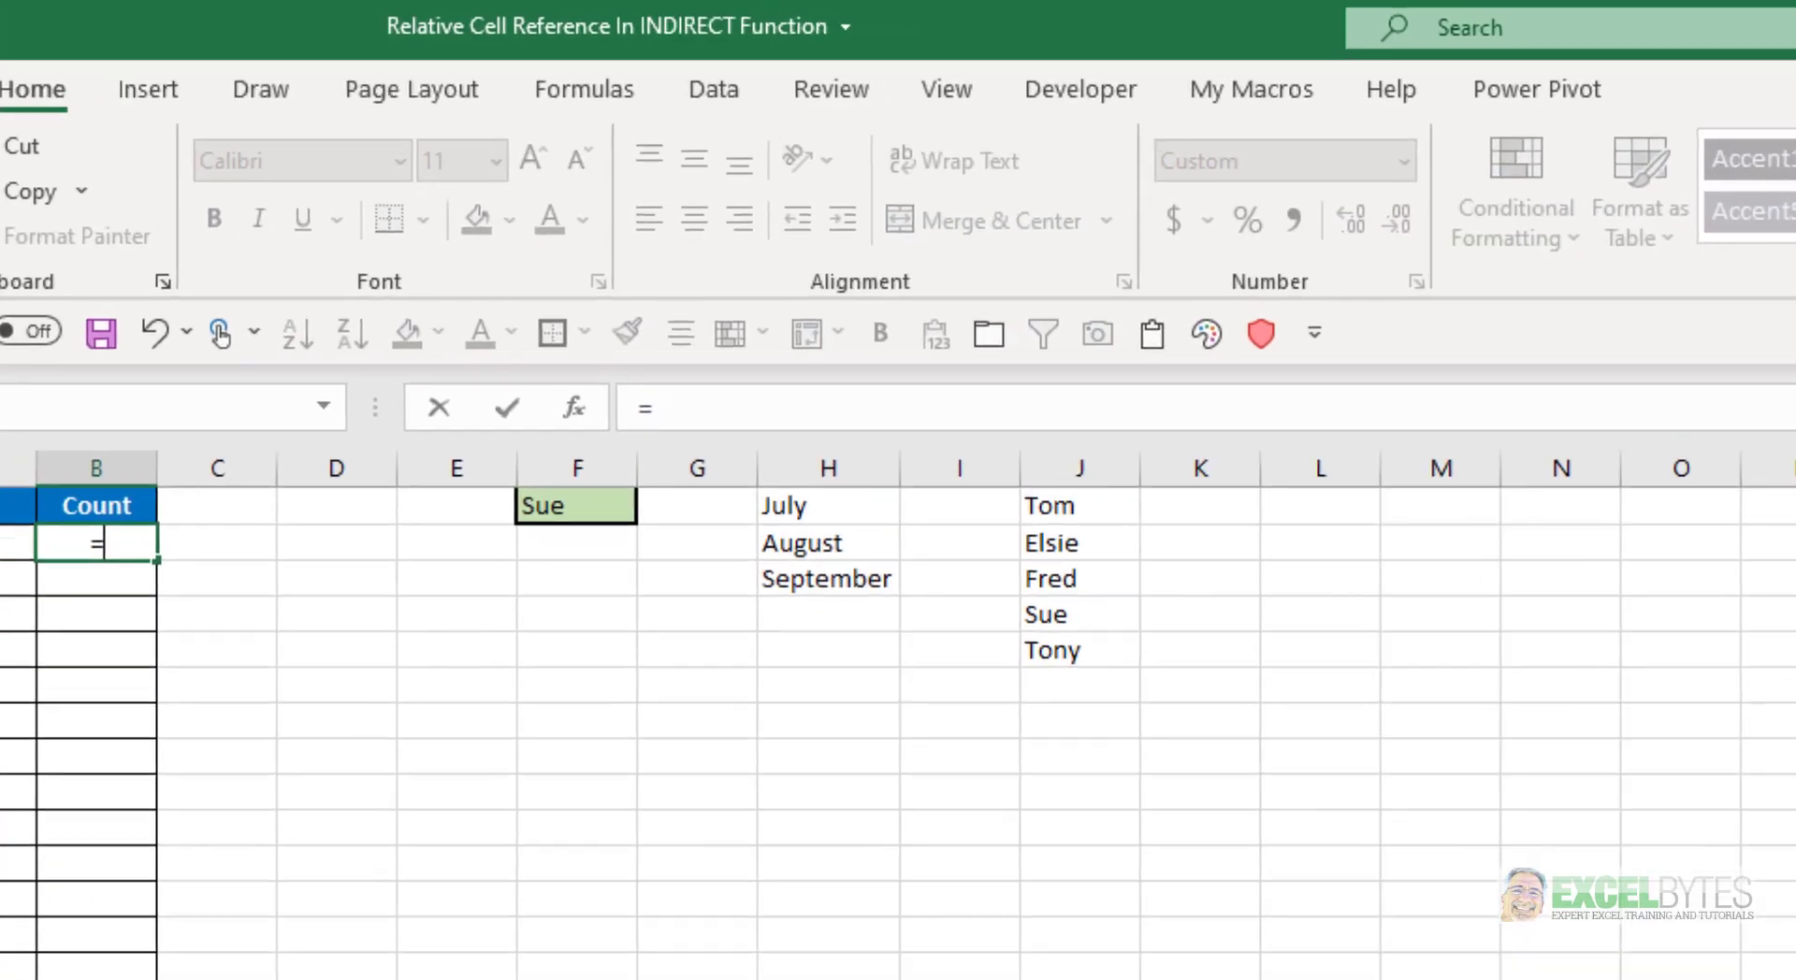
key(Tab)
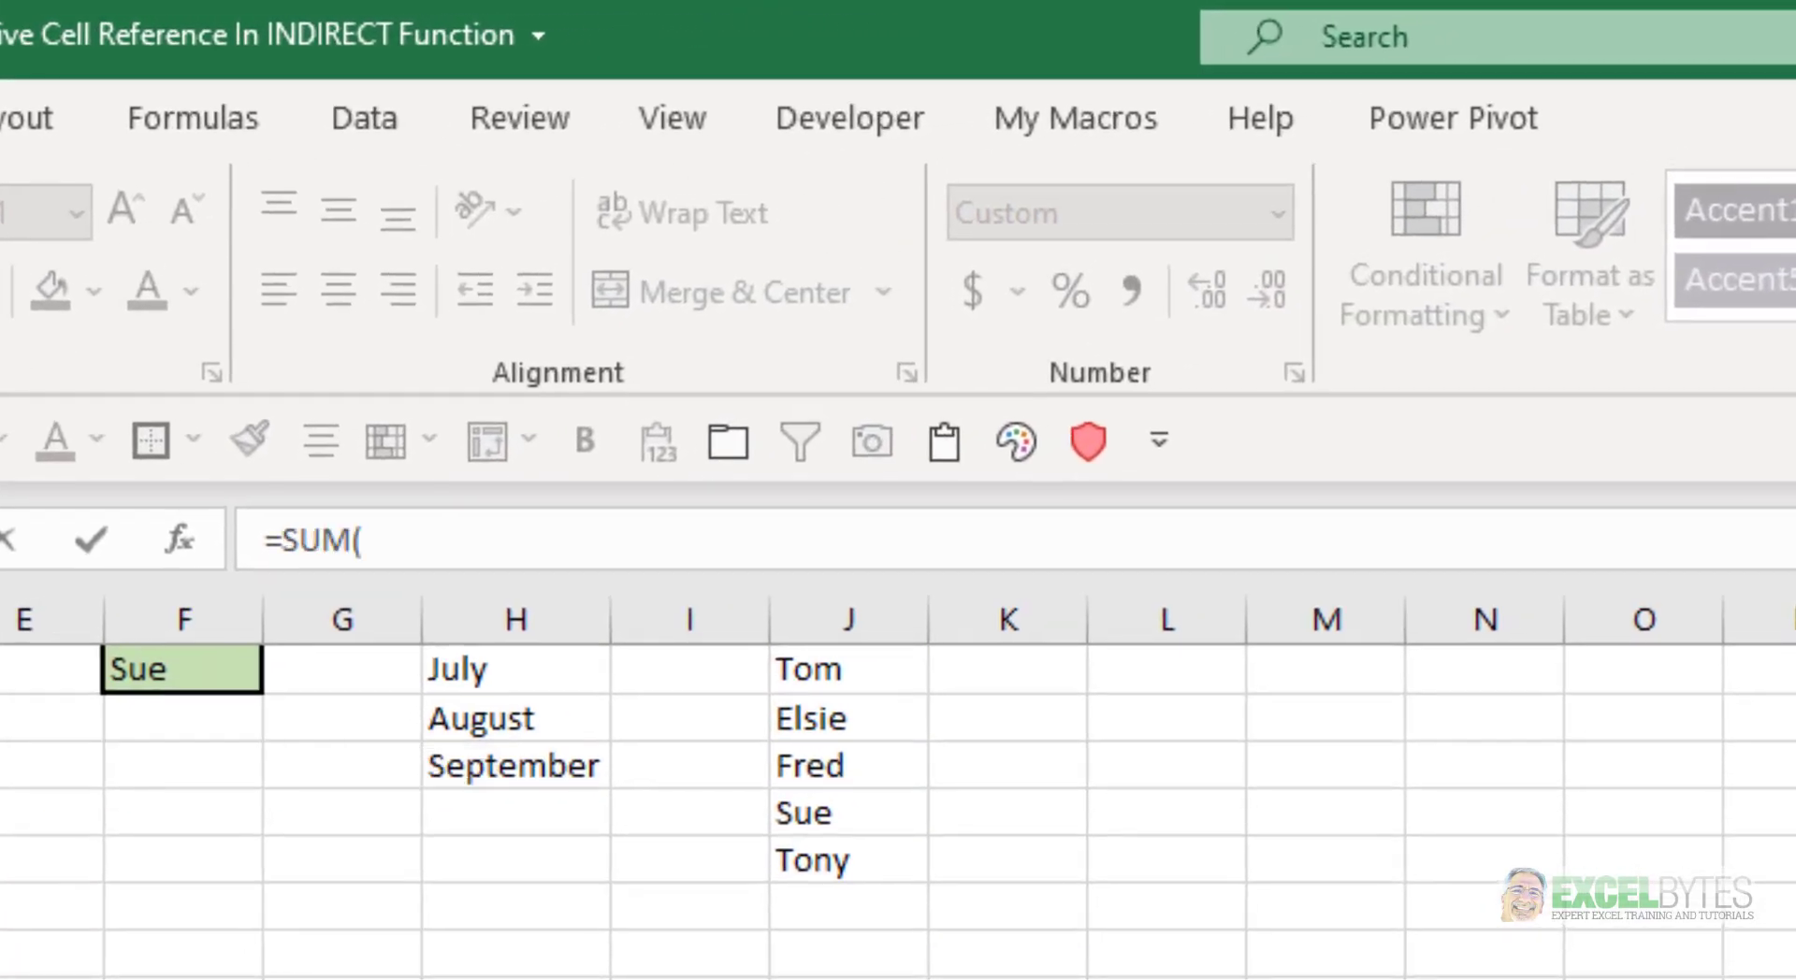
text(count)
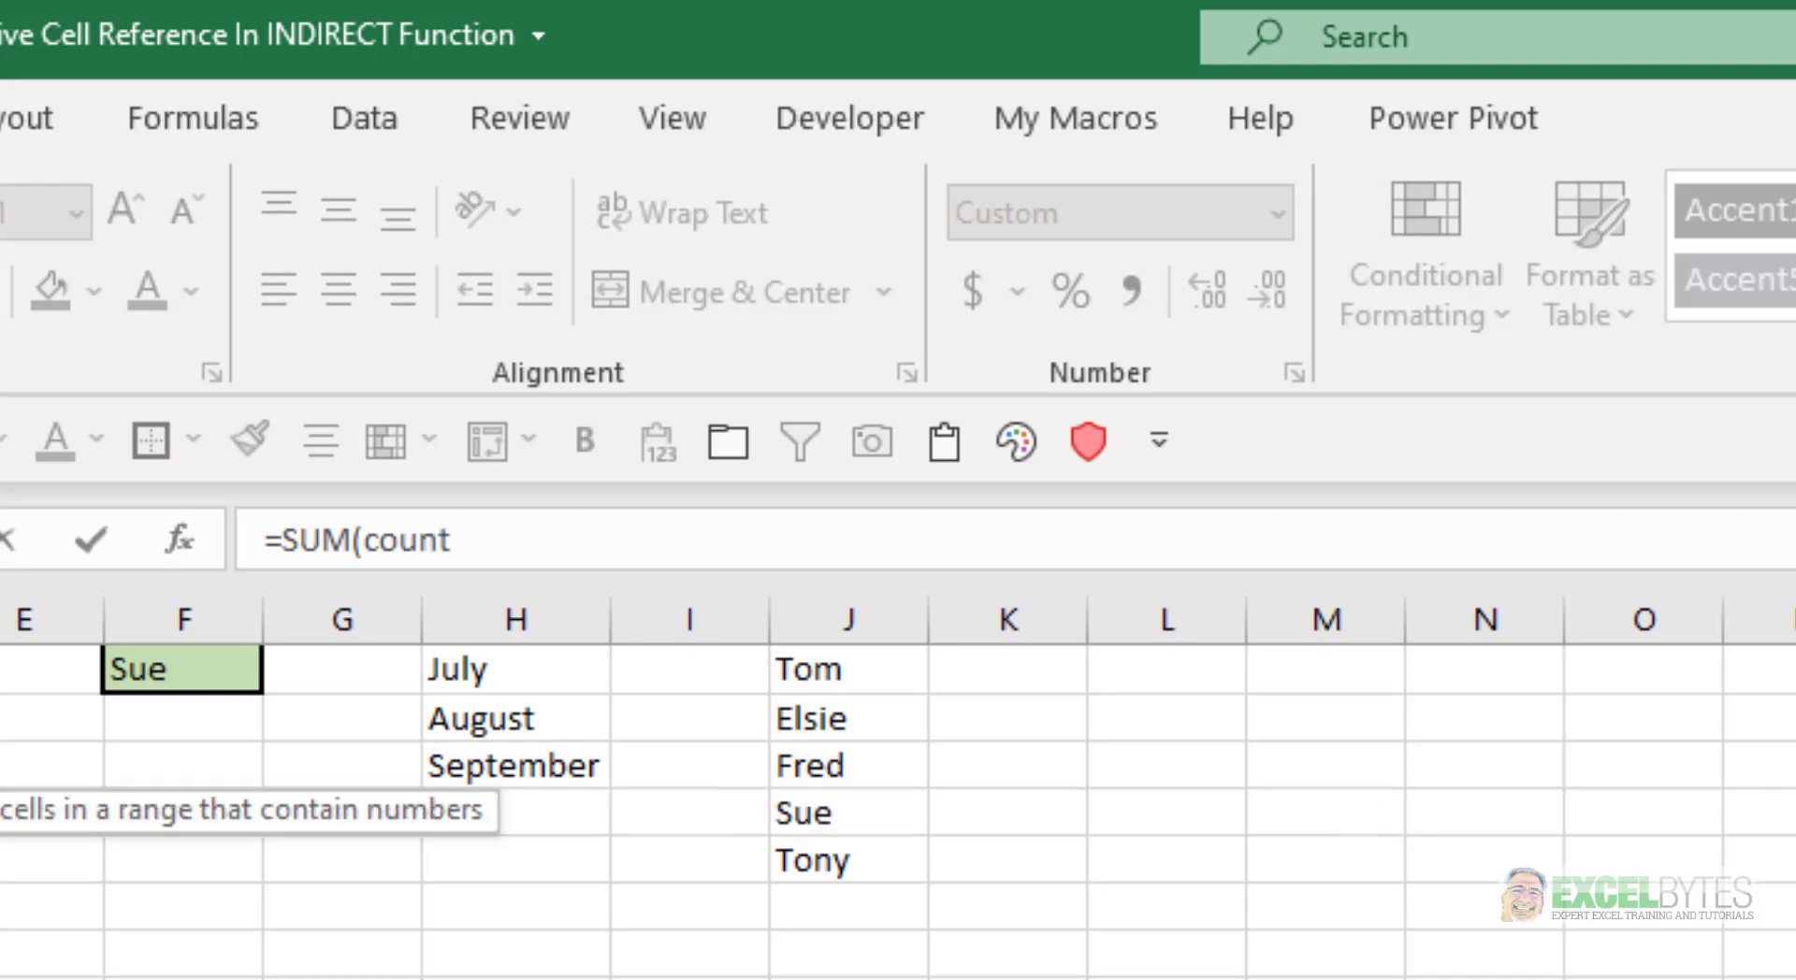
key(Down)
key(Down)
key(Down)
key(Tab)
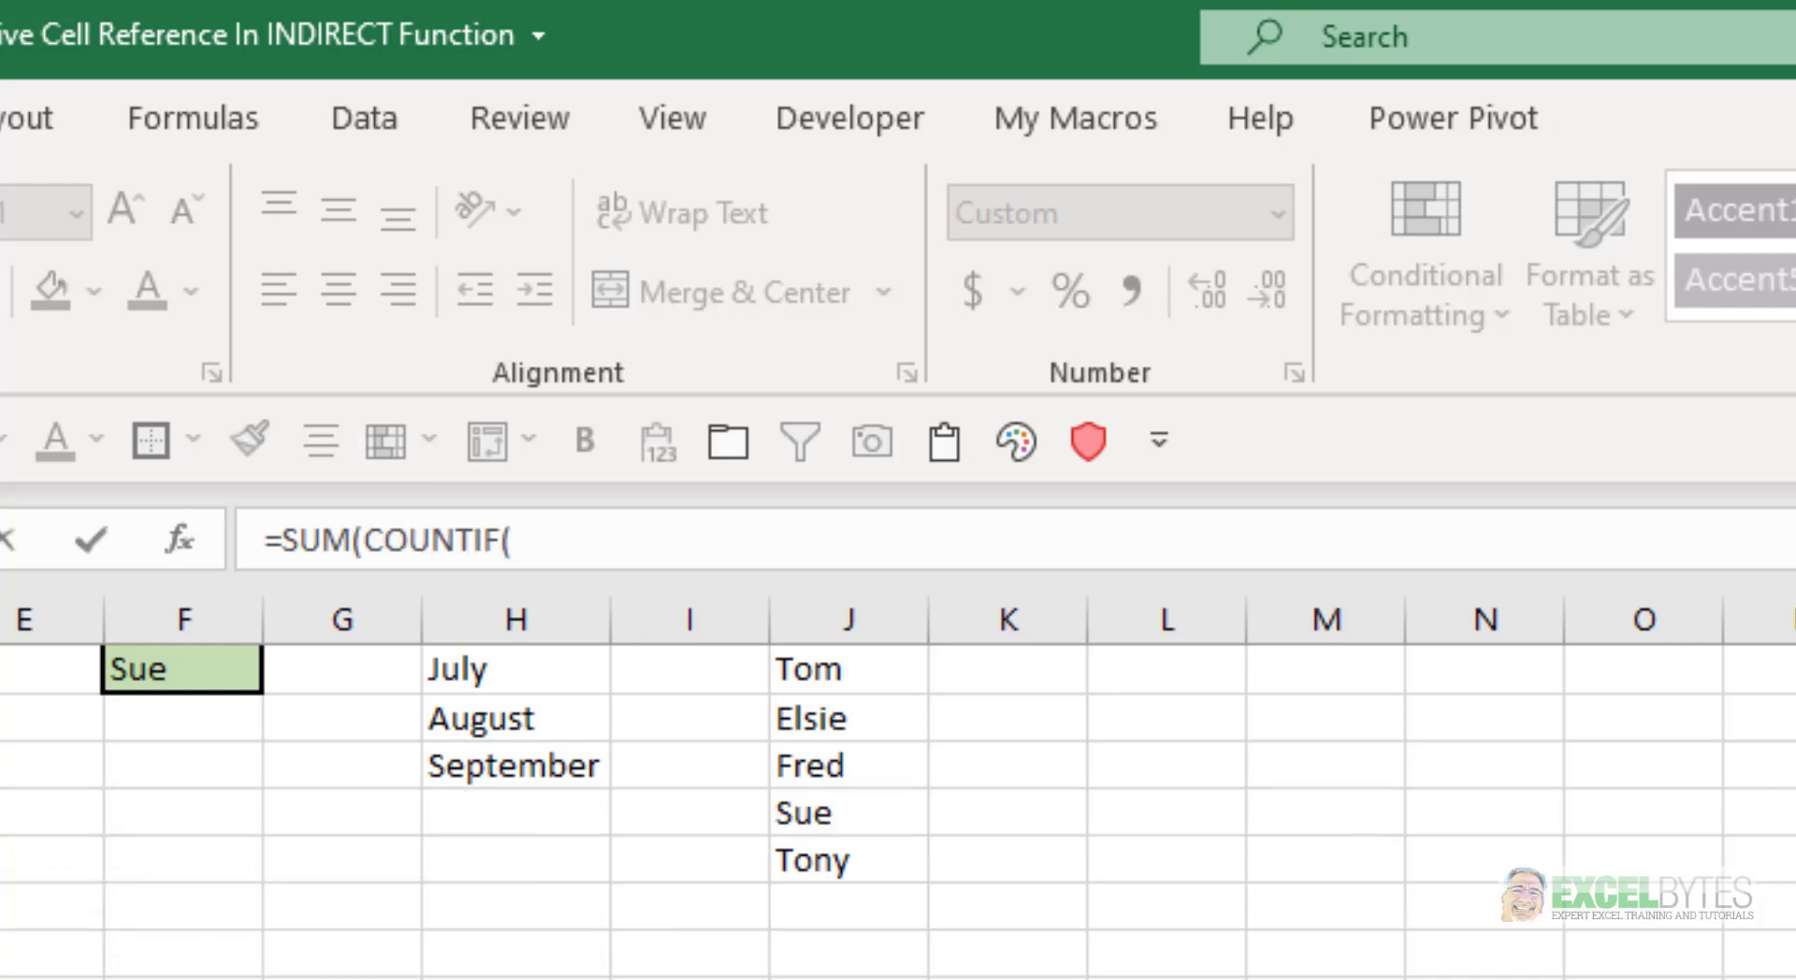
text(indi)
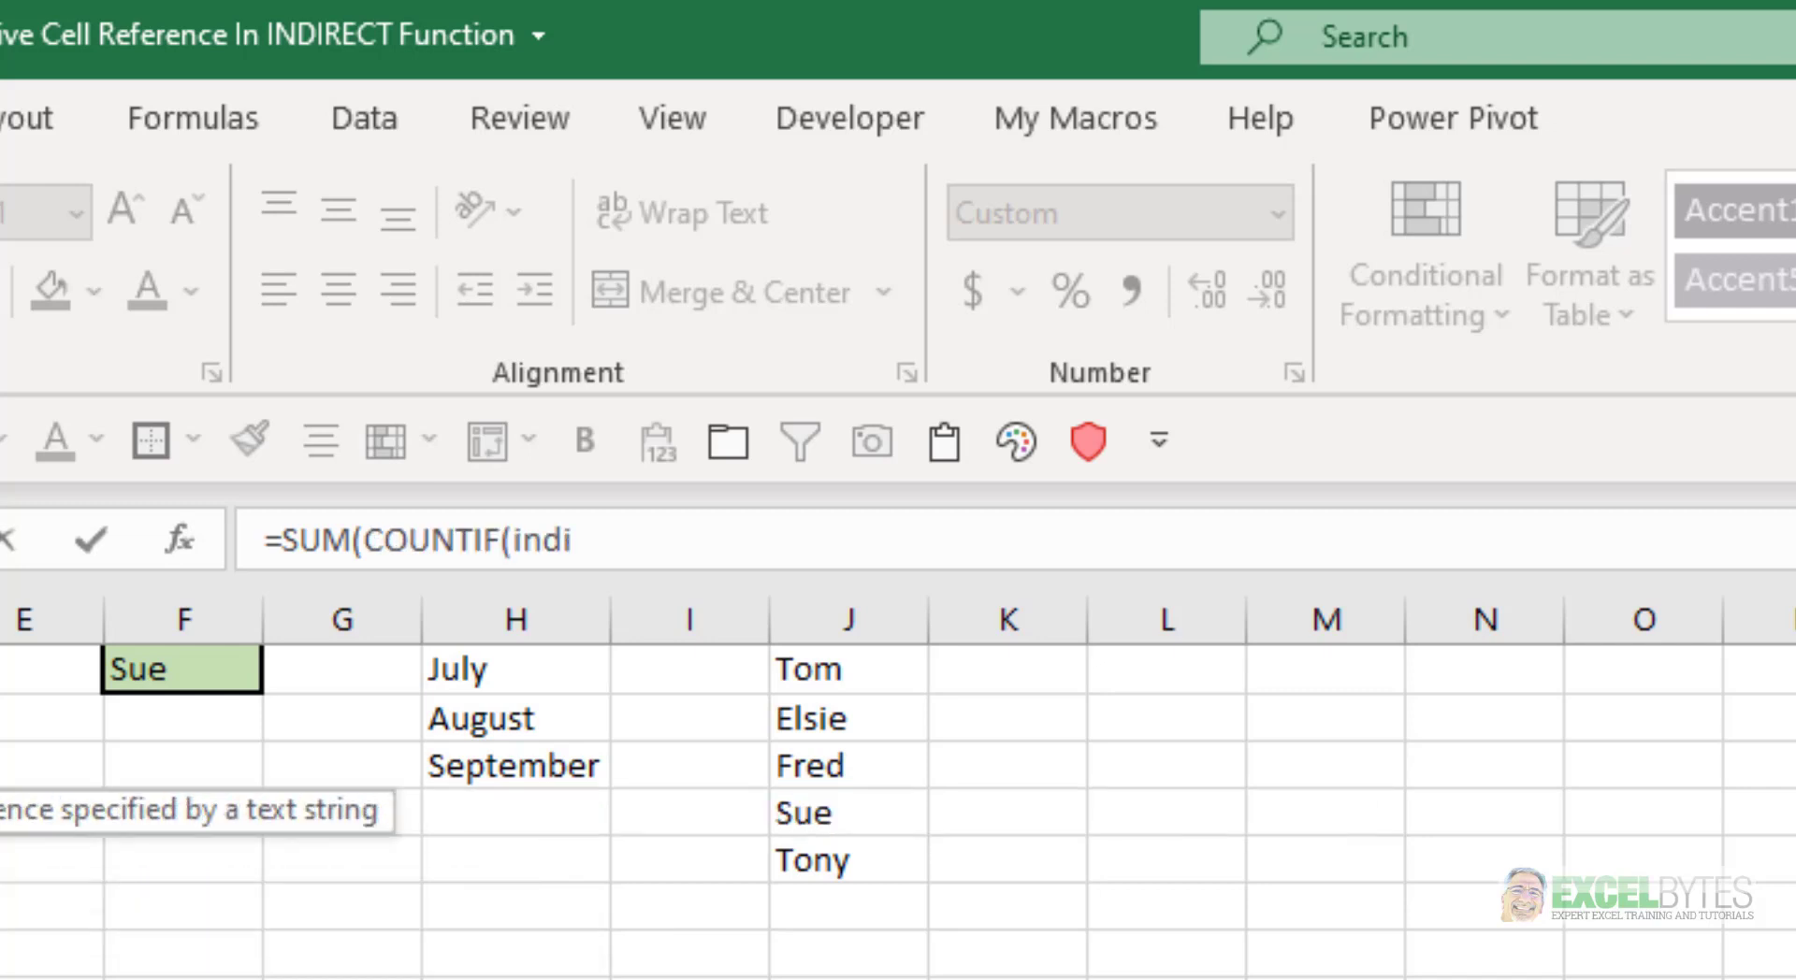
key(Tab)
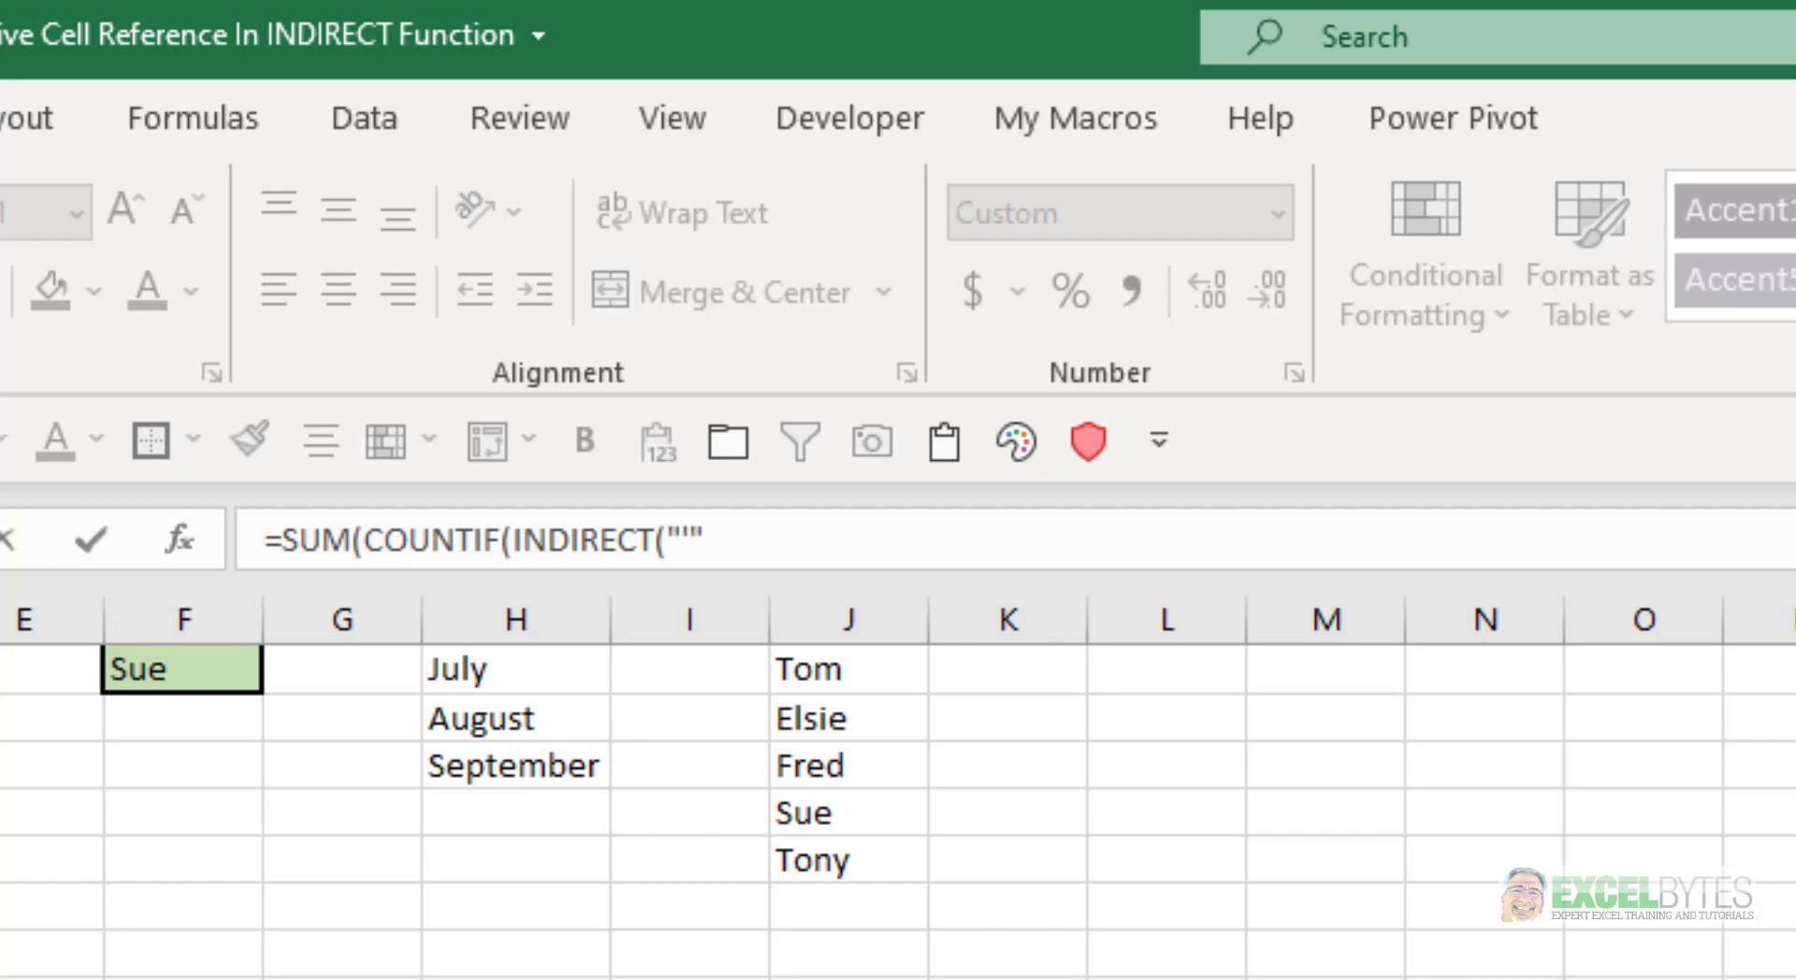
text(&sh)
Build the INDIRECT reference text as "'"&Sheets&"'!"&B2 and close the INDIRECT function
key(Tab)
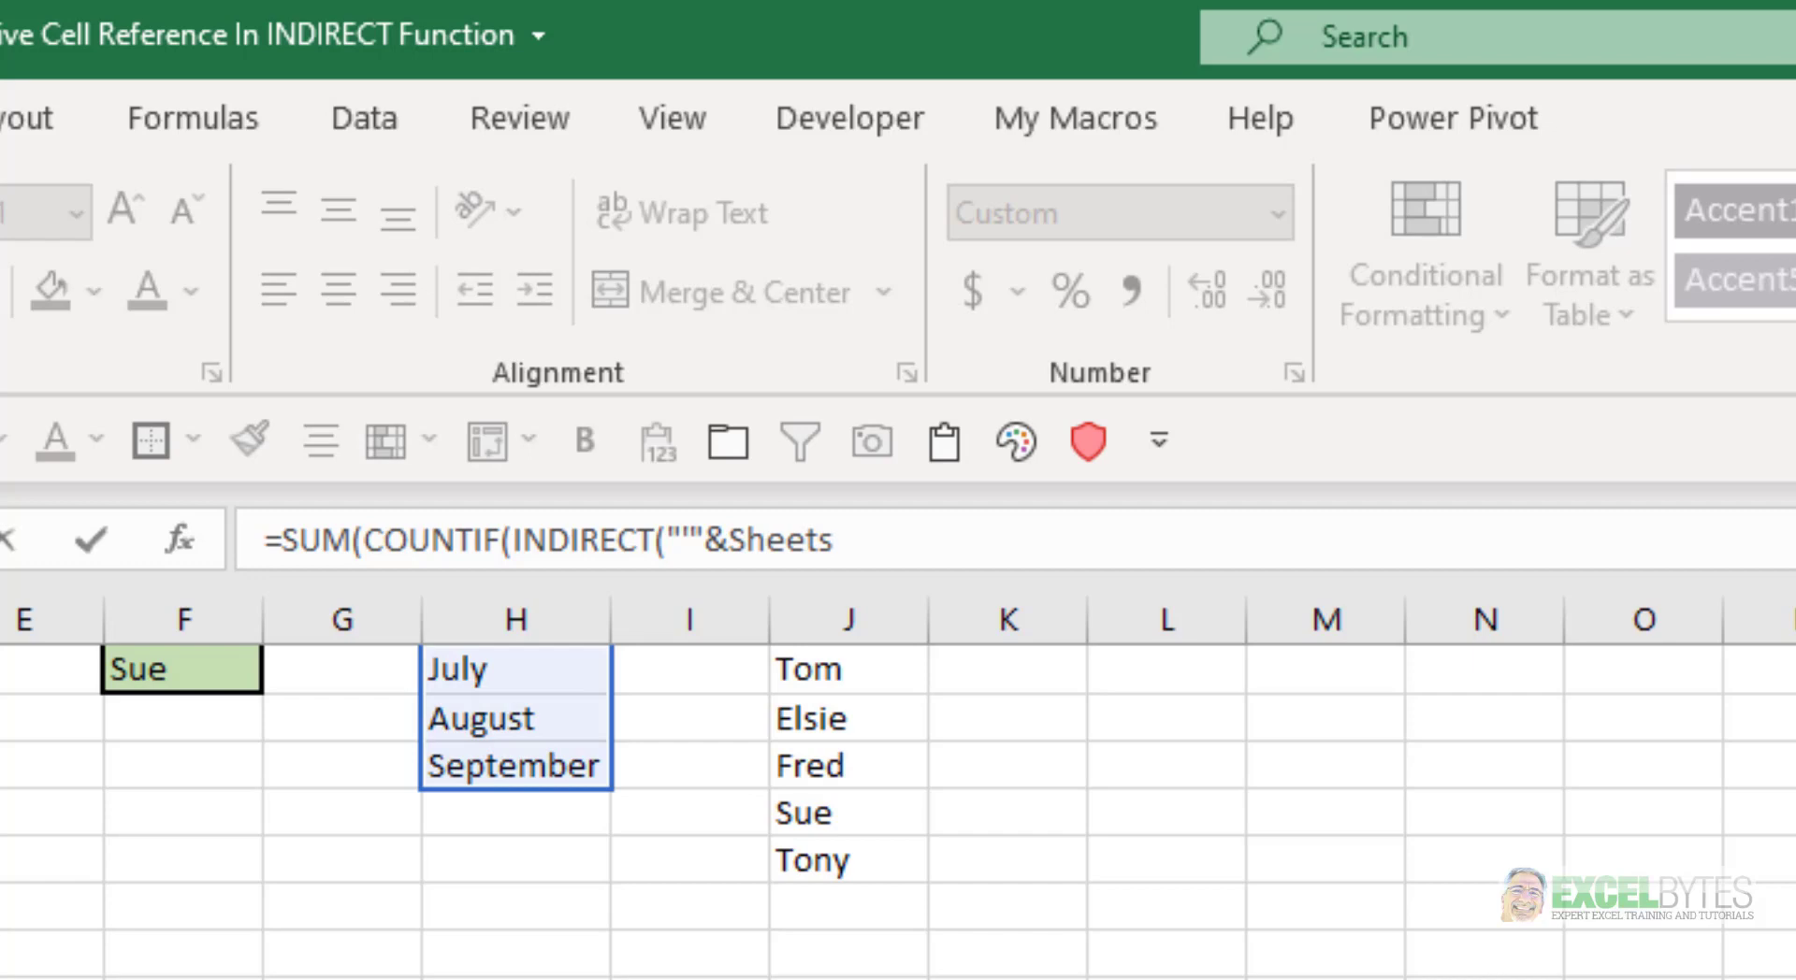
text(&"'!)
text(&"'!"&)
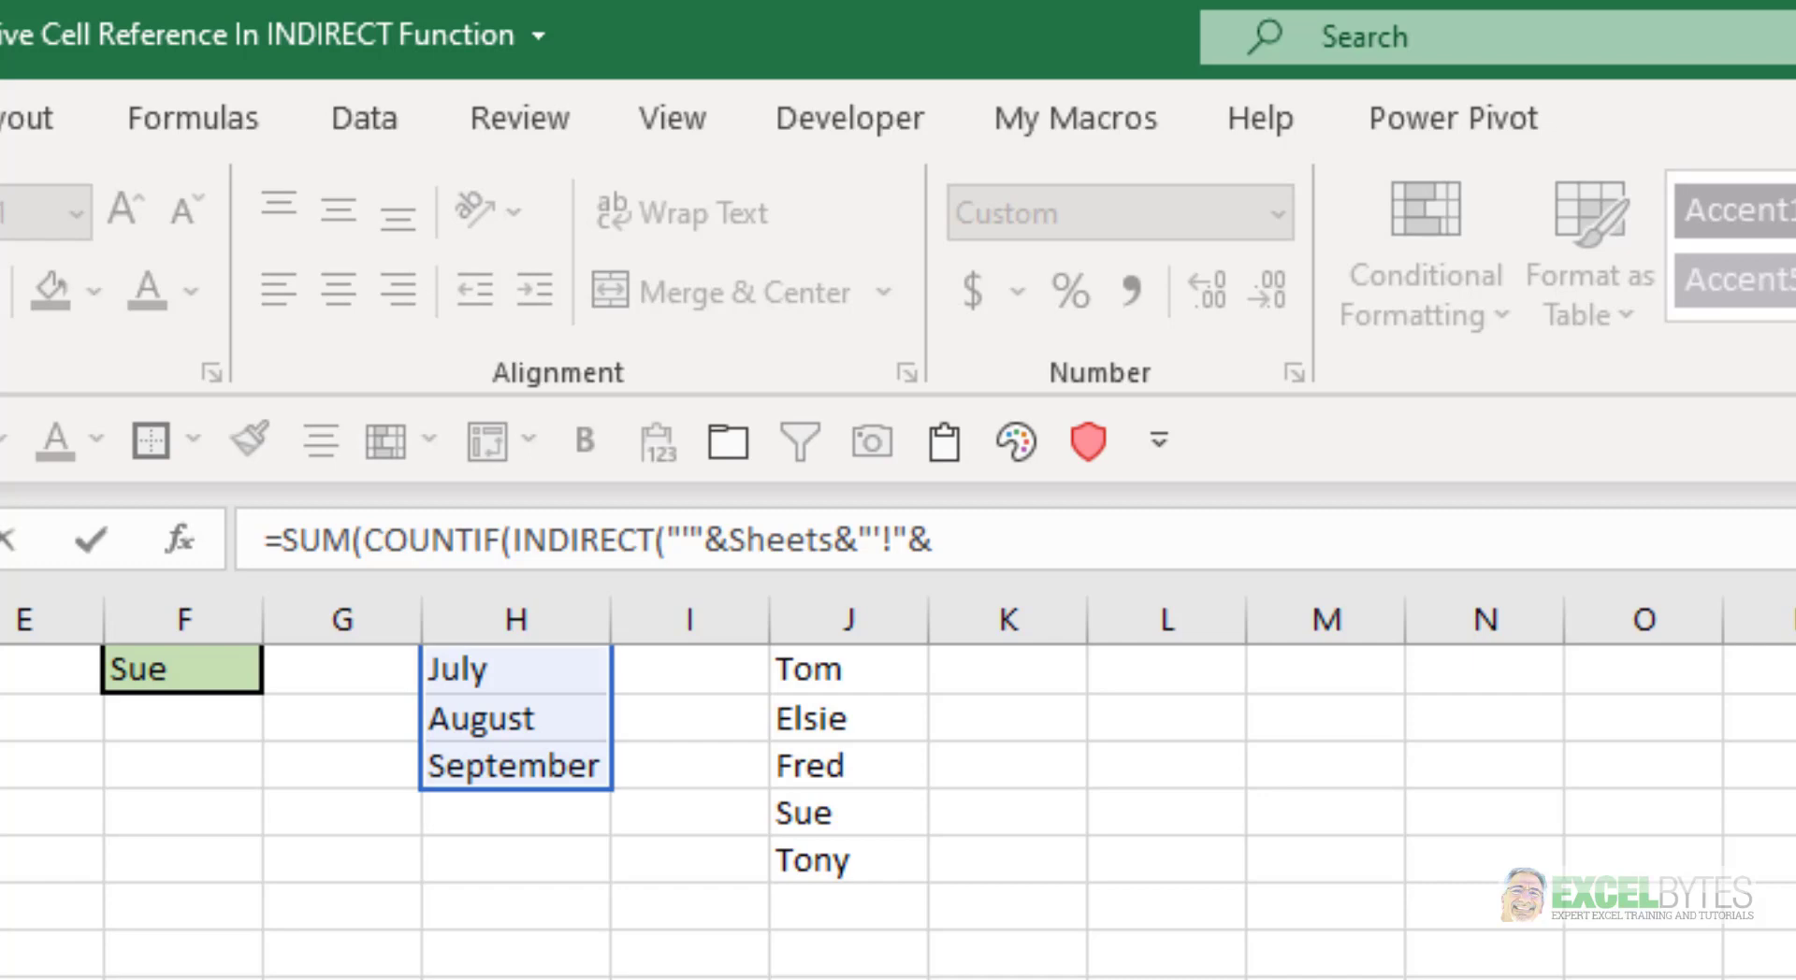
text(B2),)
Complete the COUNTIF formula with the absolute criterion $F$1 and fill it down the Count column
click(190, 673)
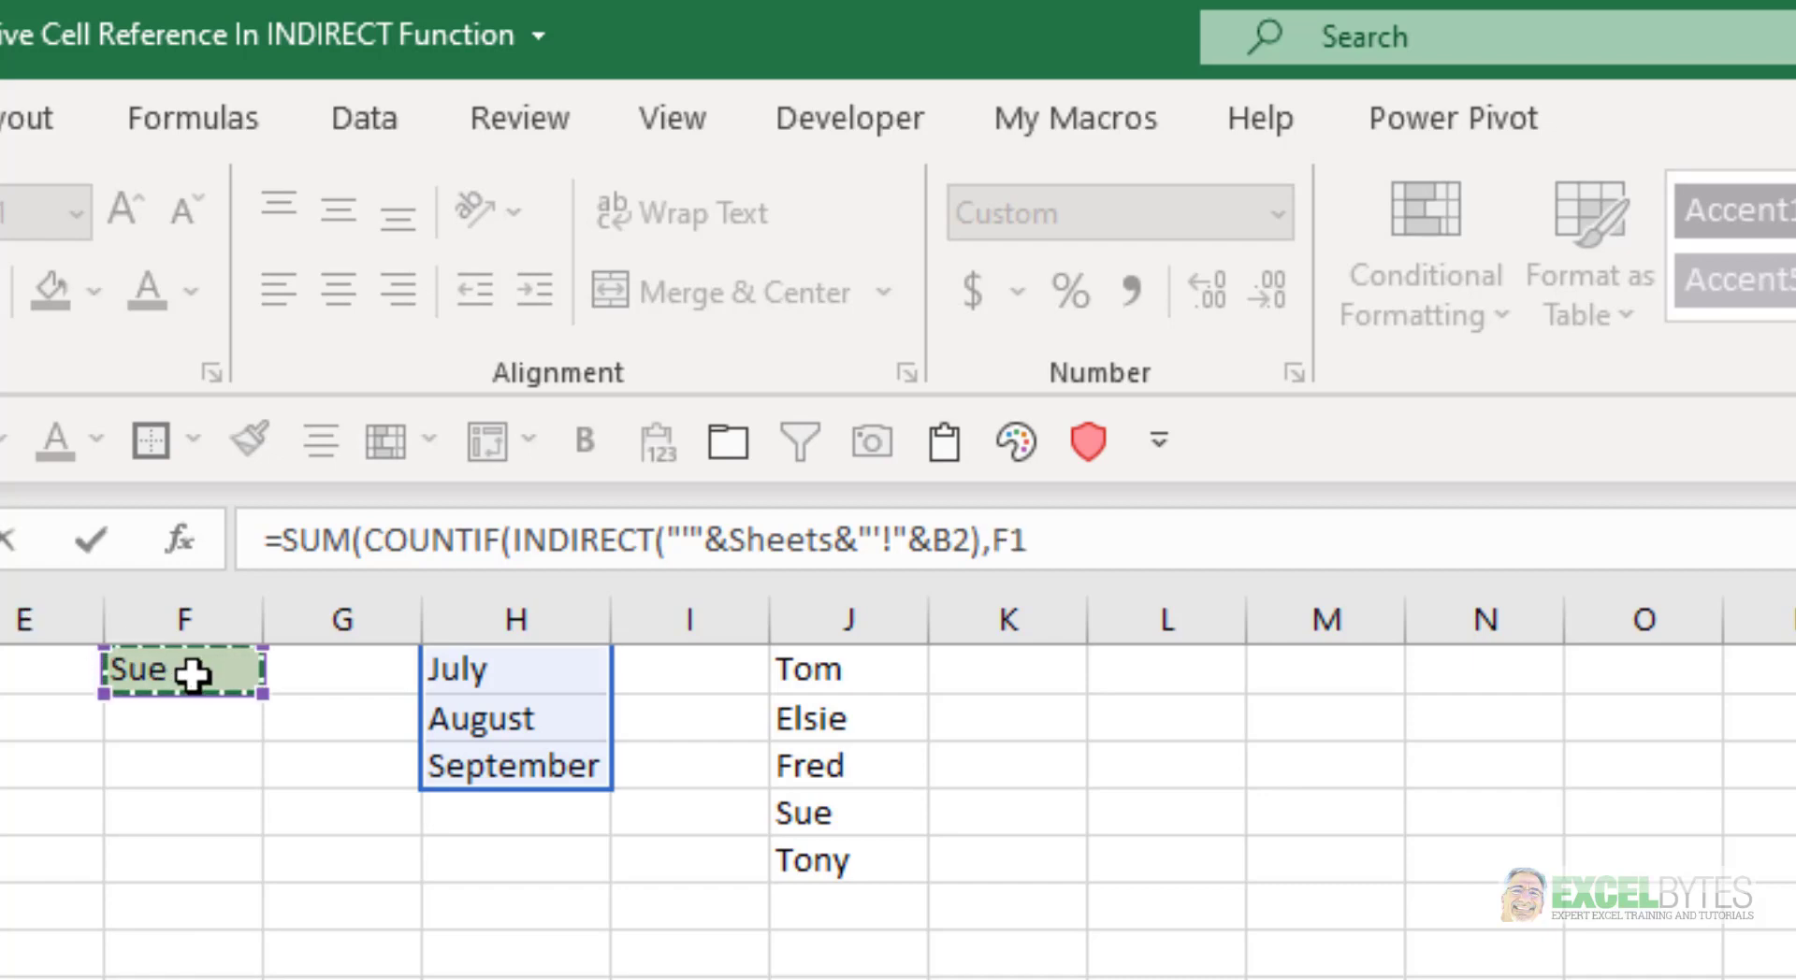
key(F4)
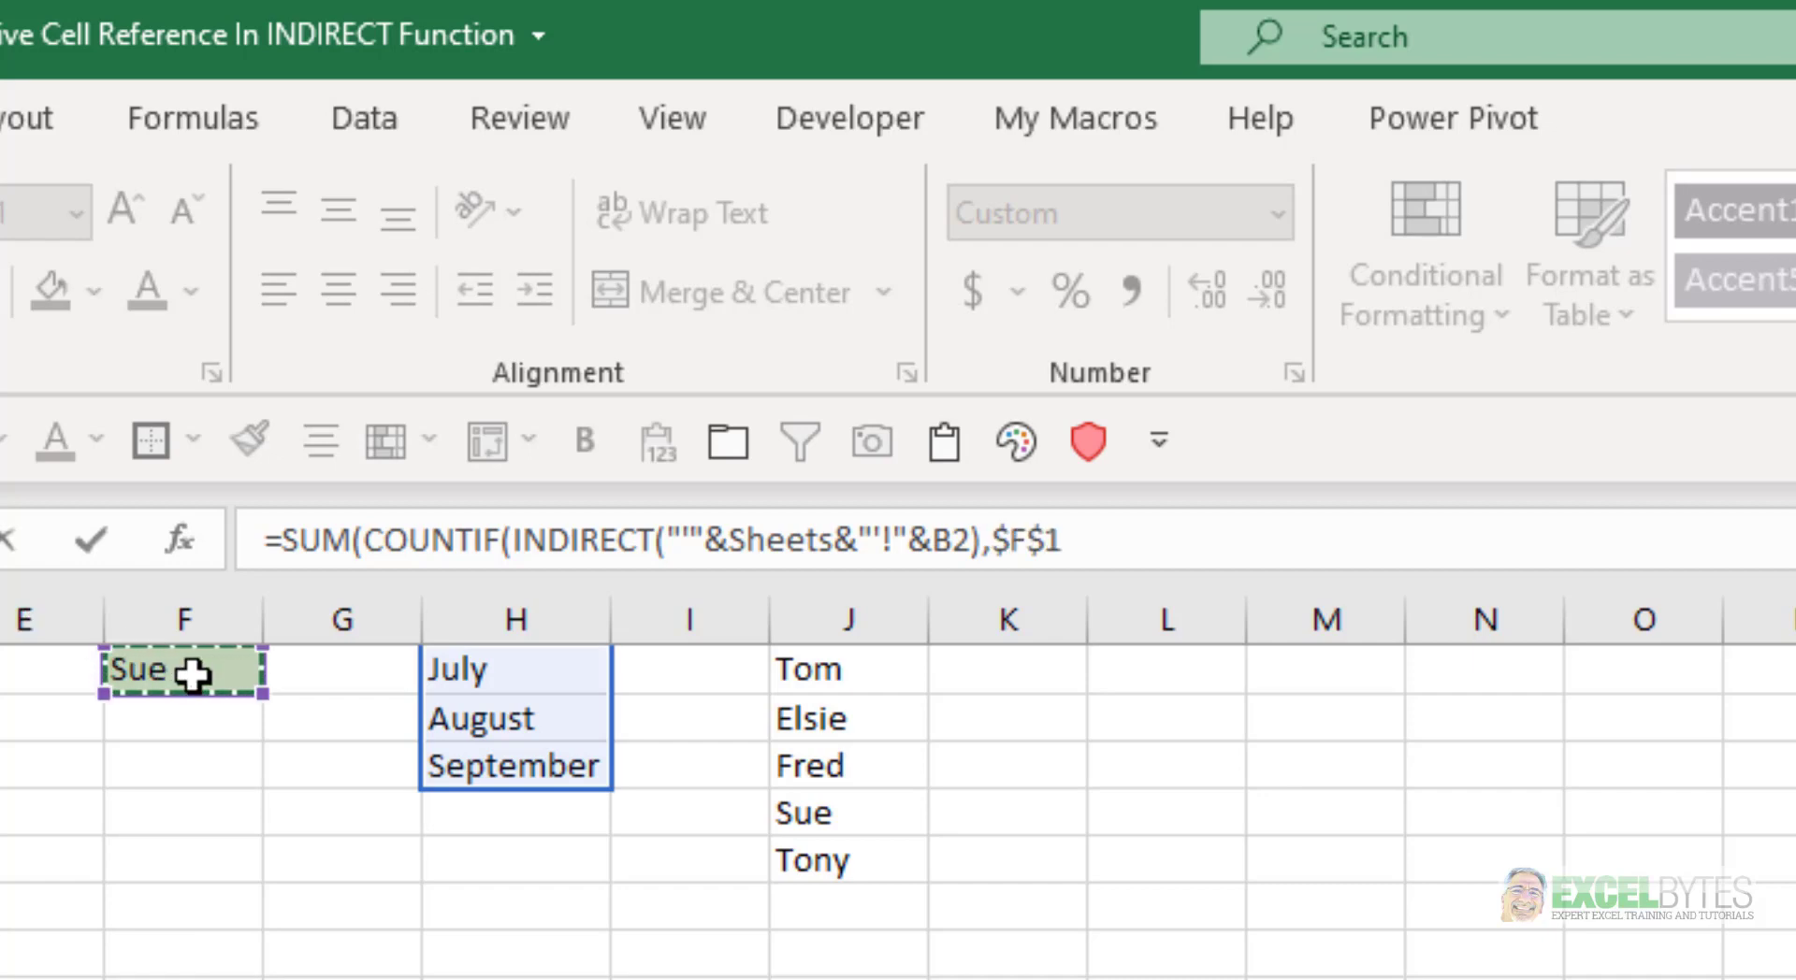
text())
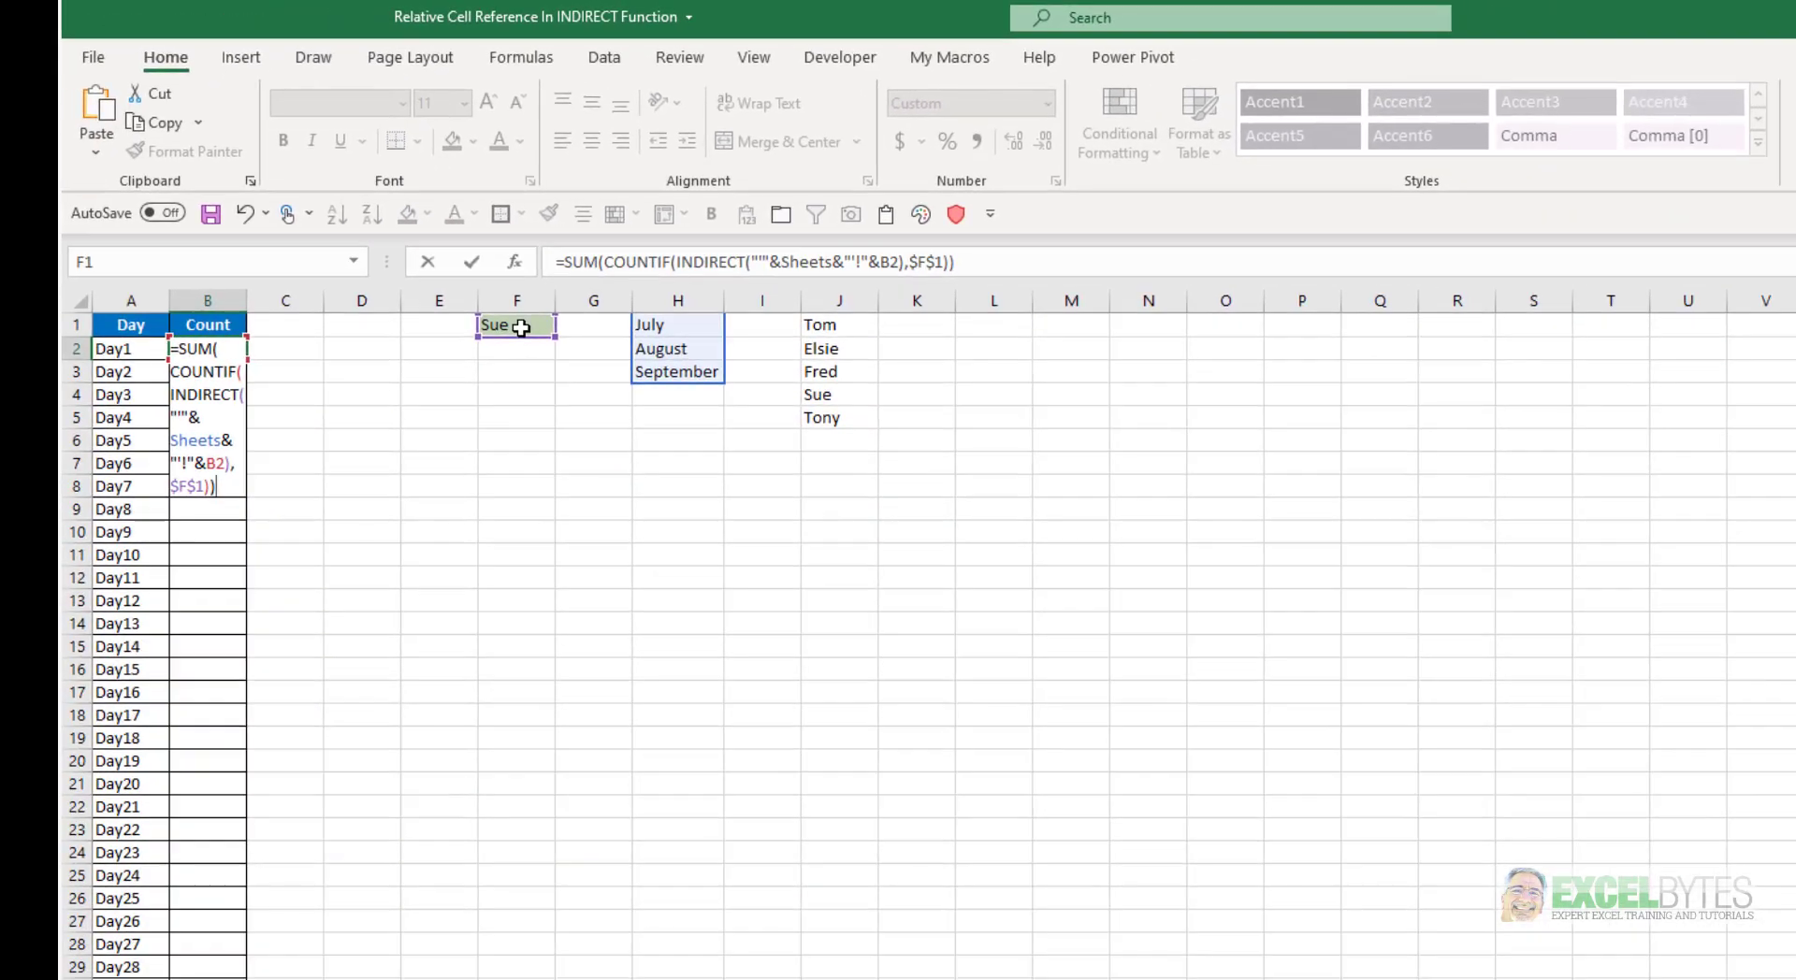
key(Return)
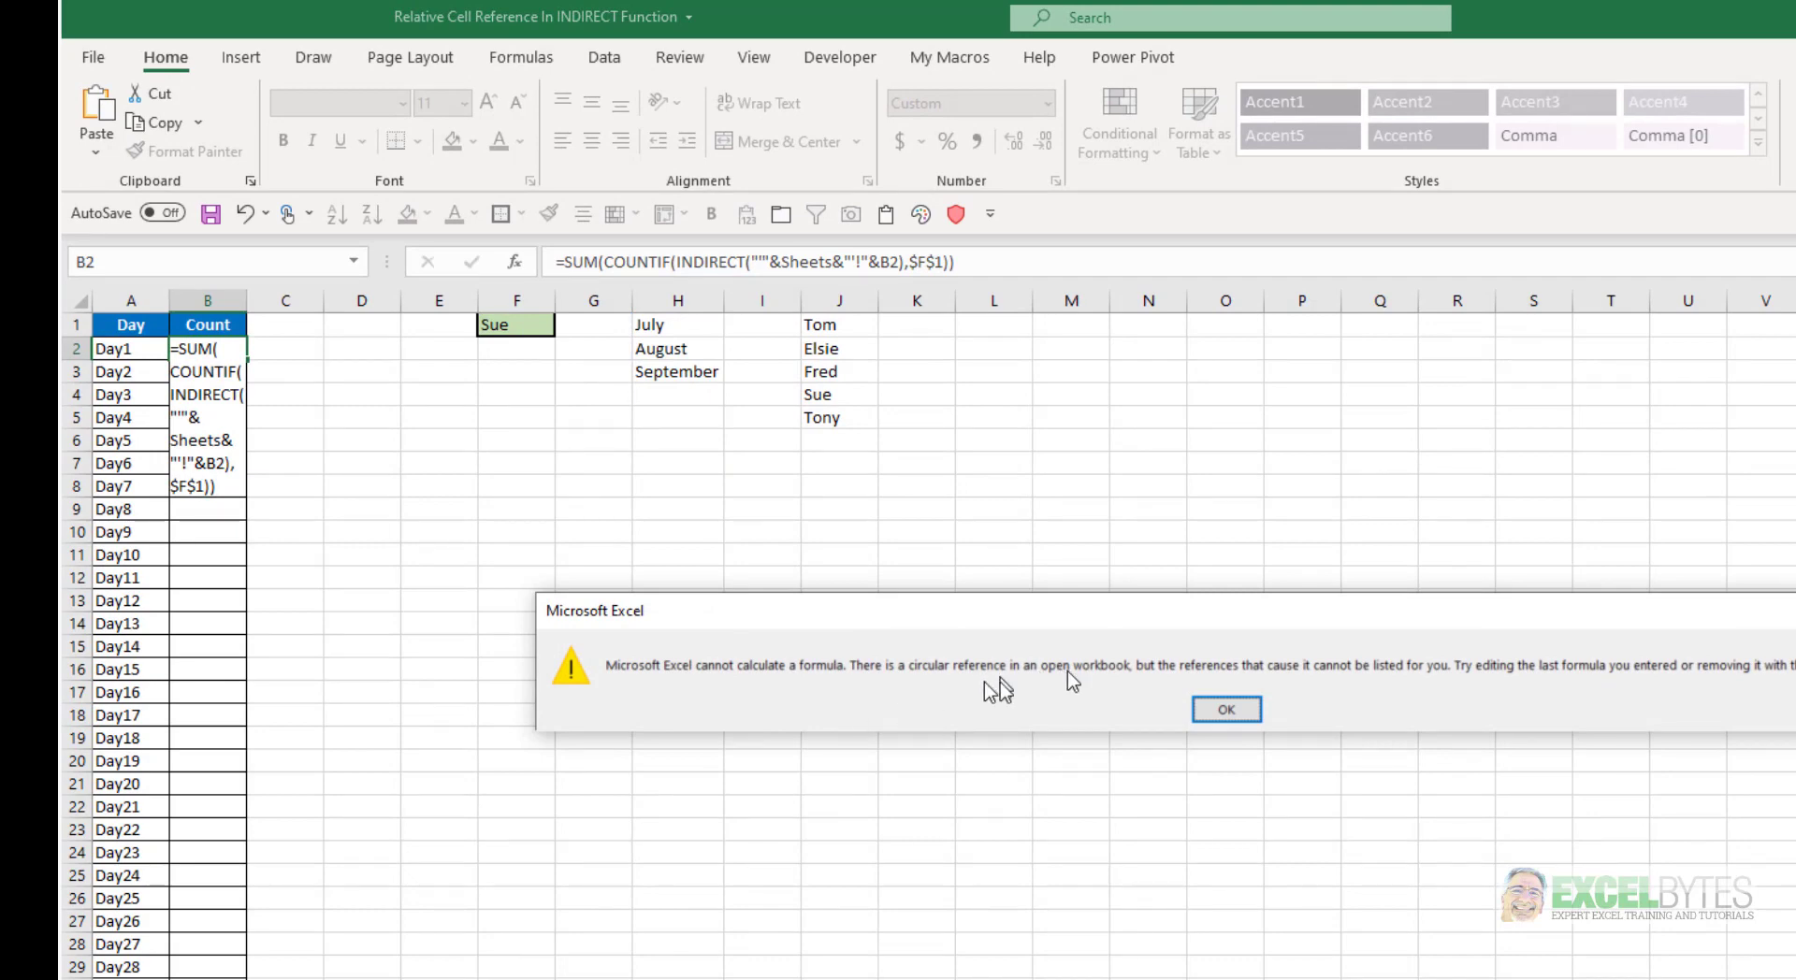
click(1226, 709)
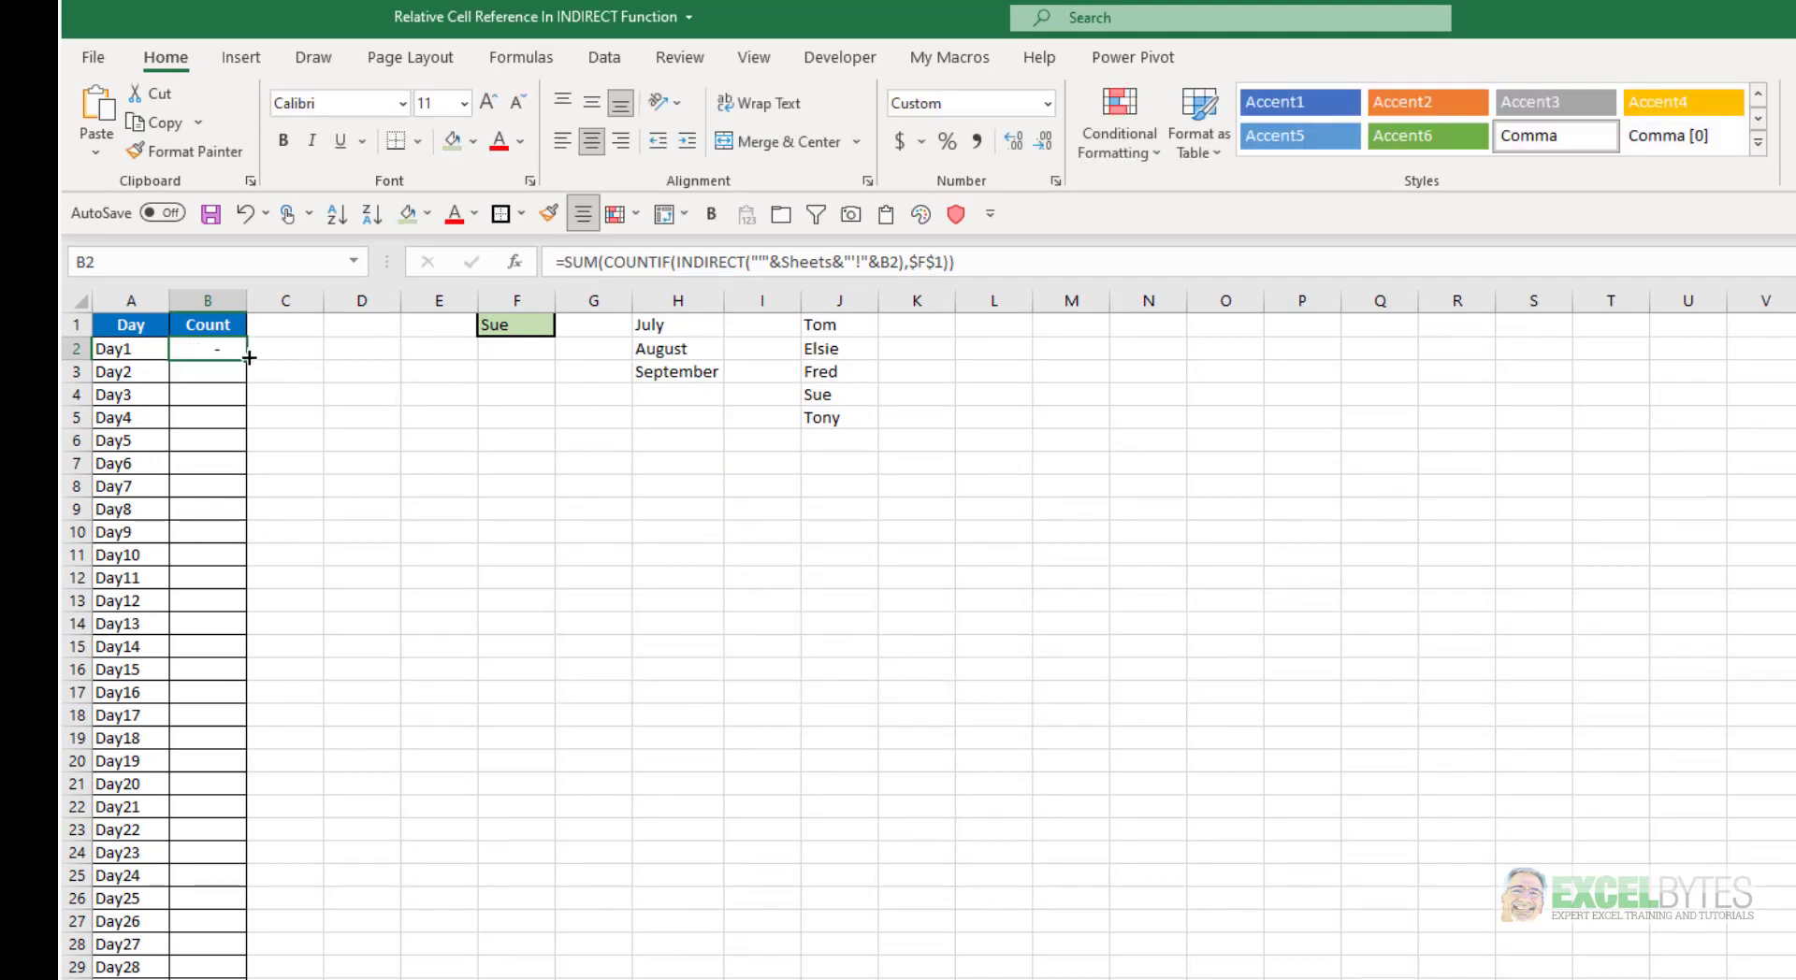
drag(249, 357, 233, 973)
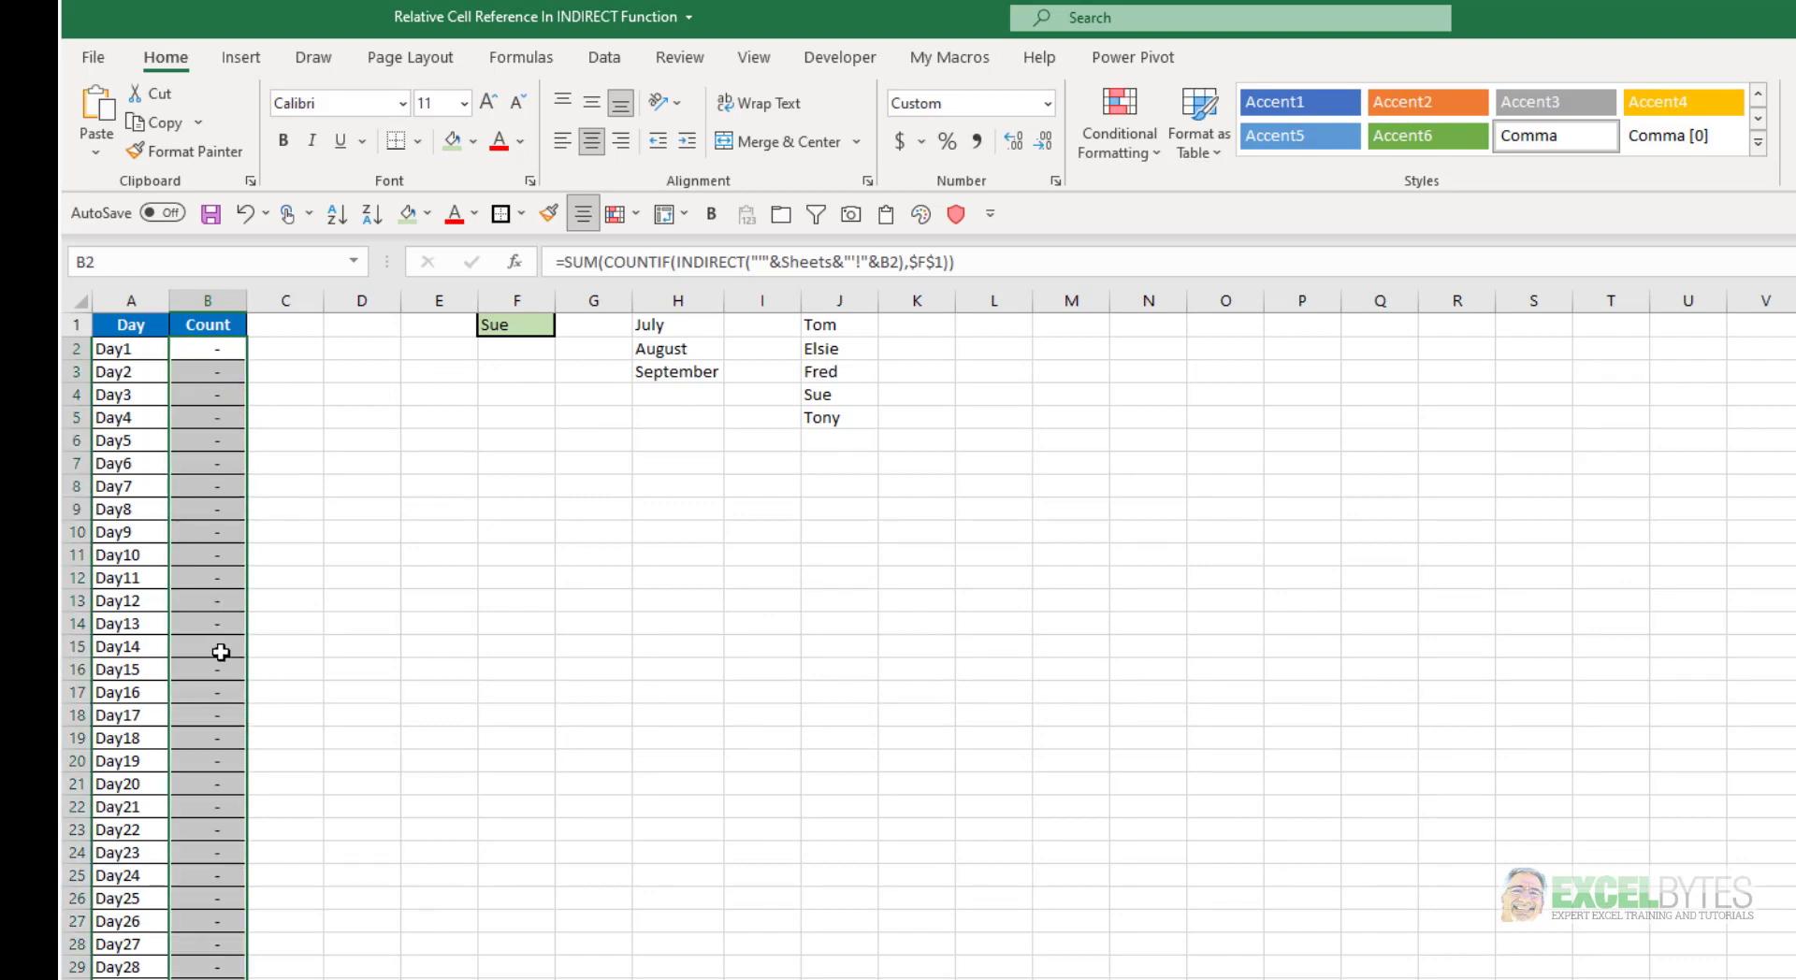
Evaluate the ref_text argument of INDIRECT in B2's formula and cancel the edit to keep the formula intact
click(209, 351)
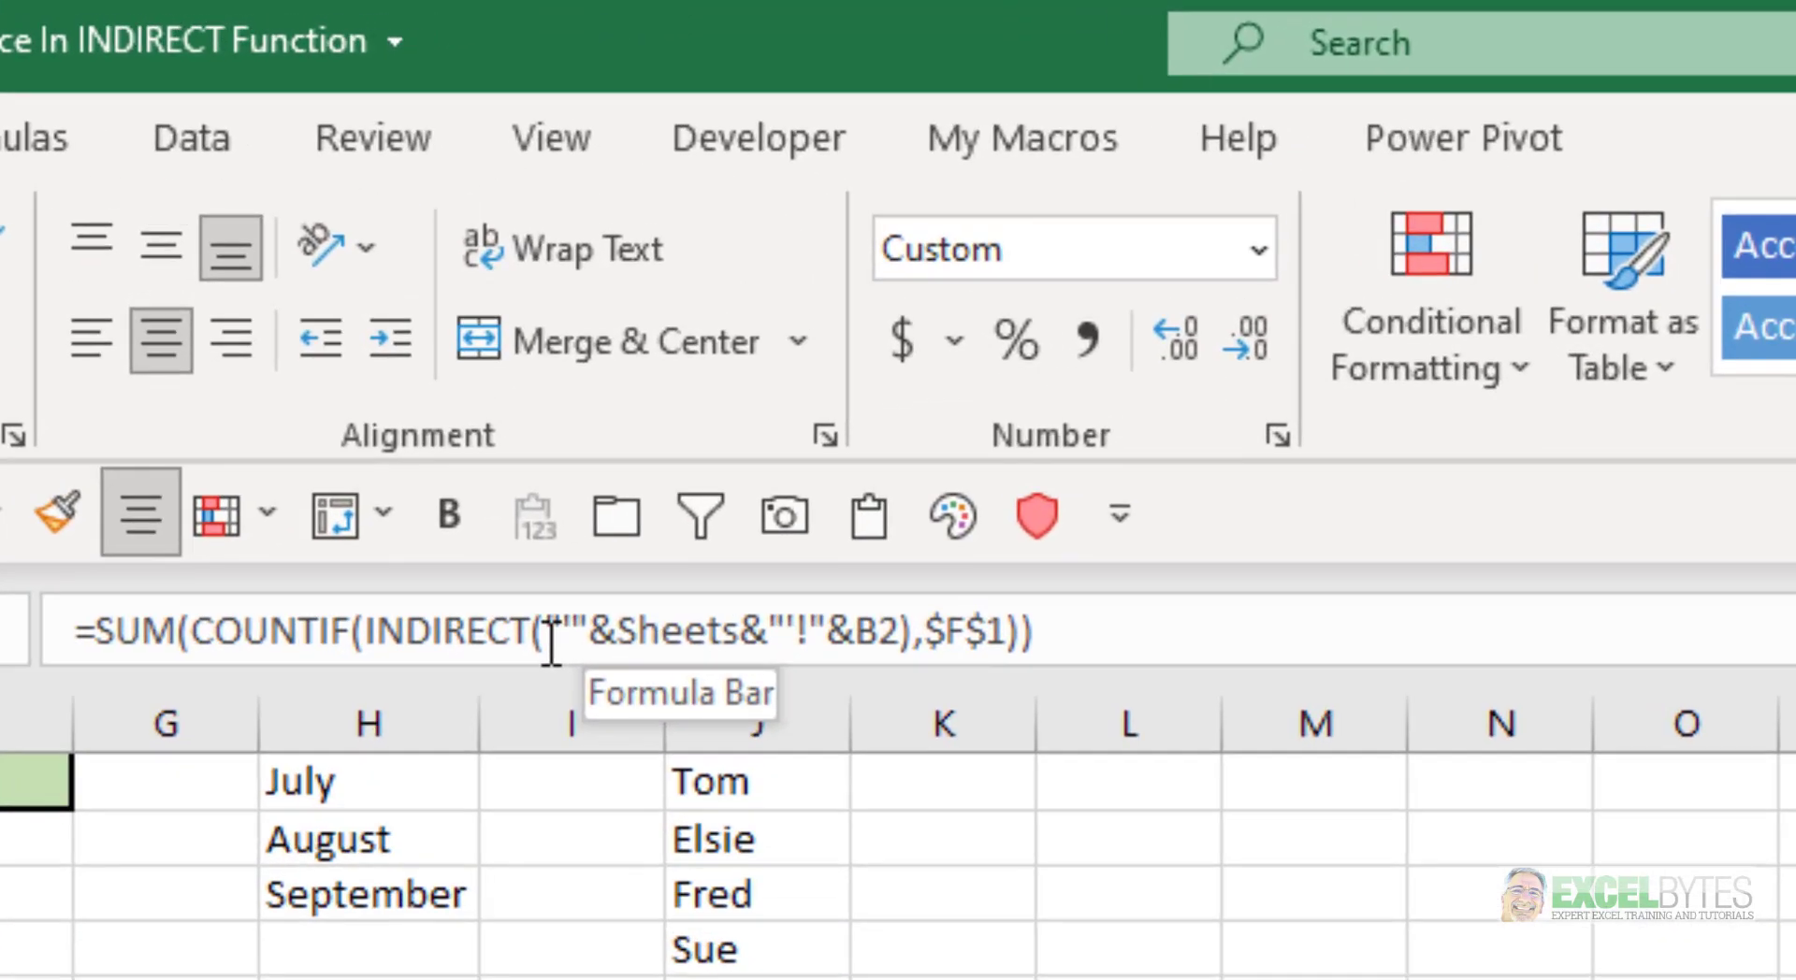
click(753, 268)
click(573, 732)
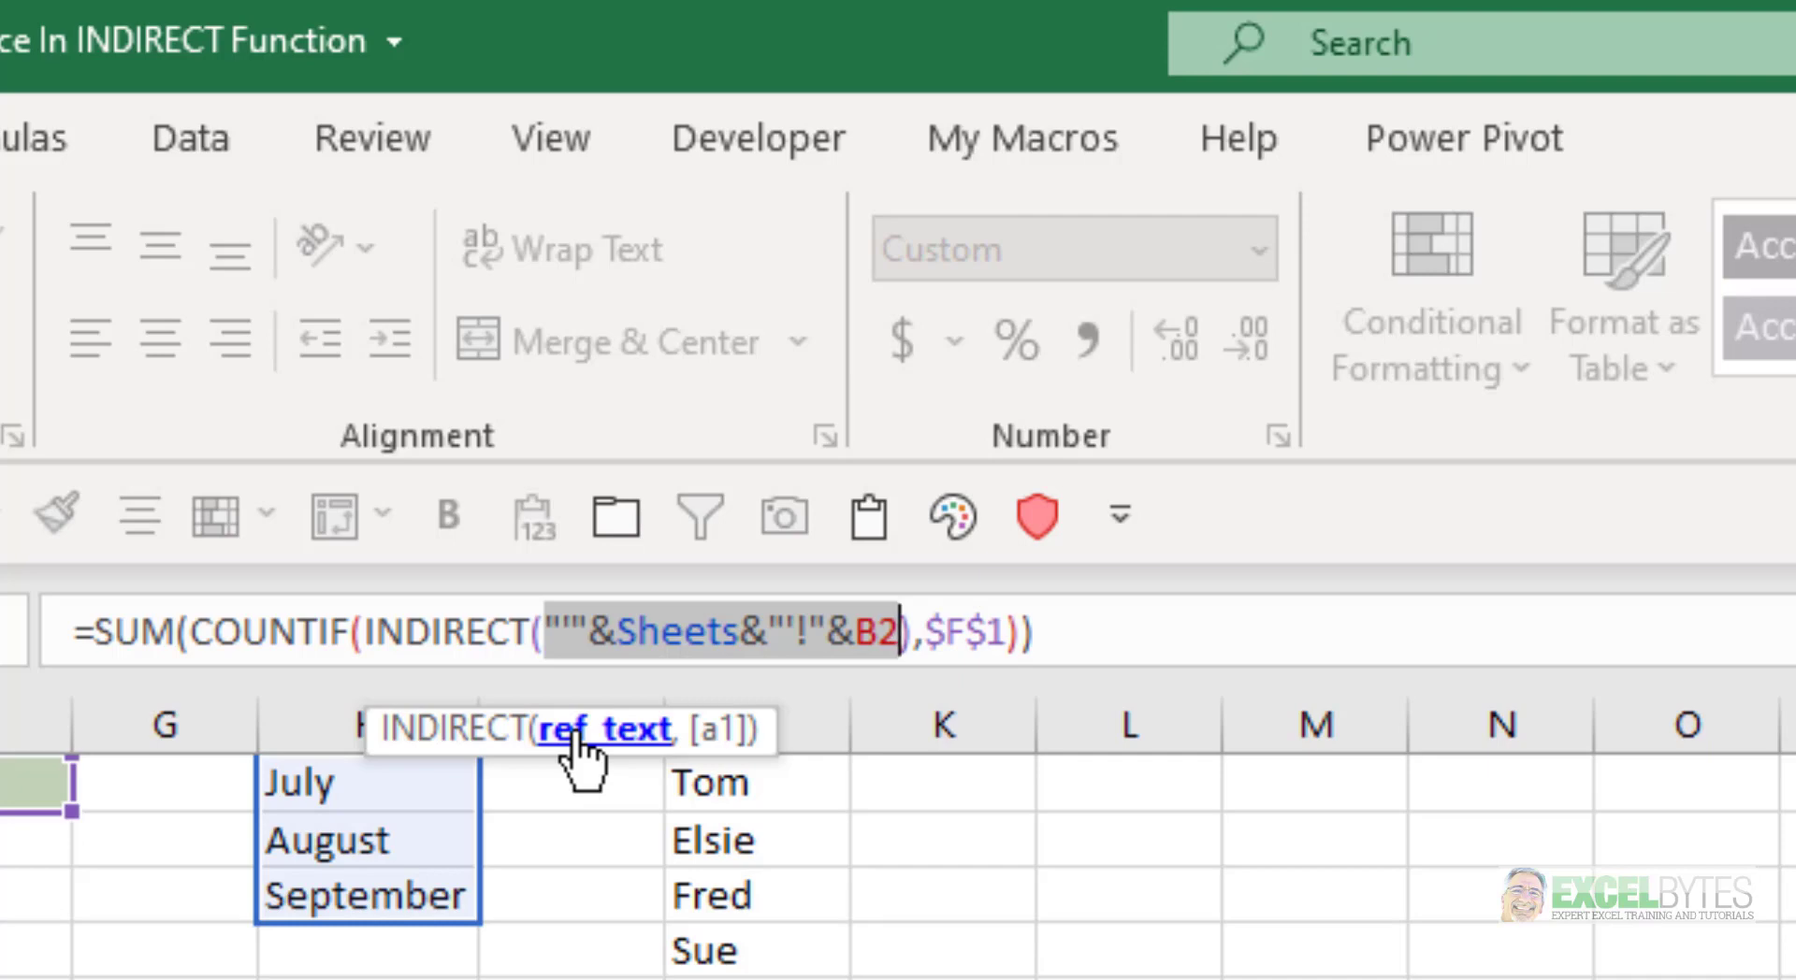
key(F9)
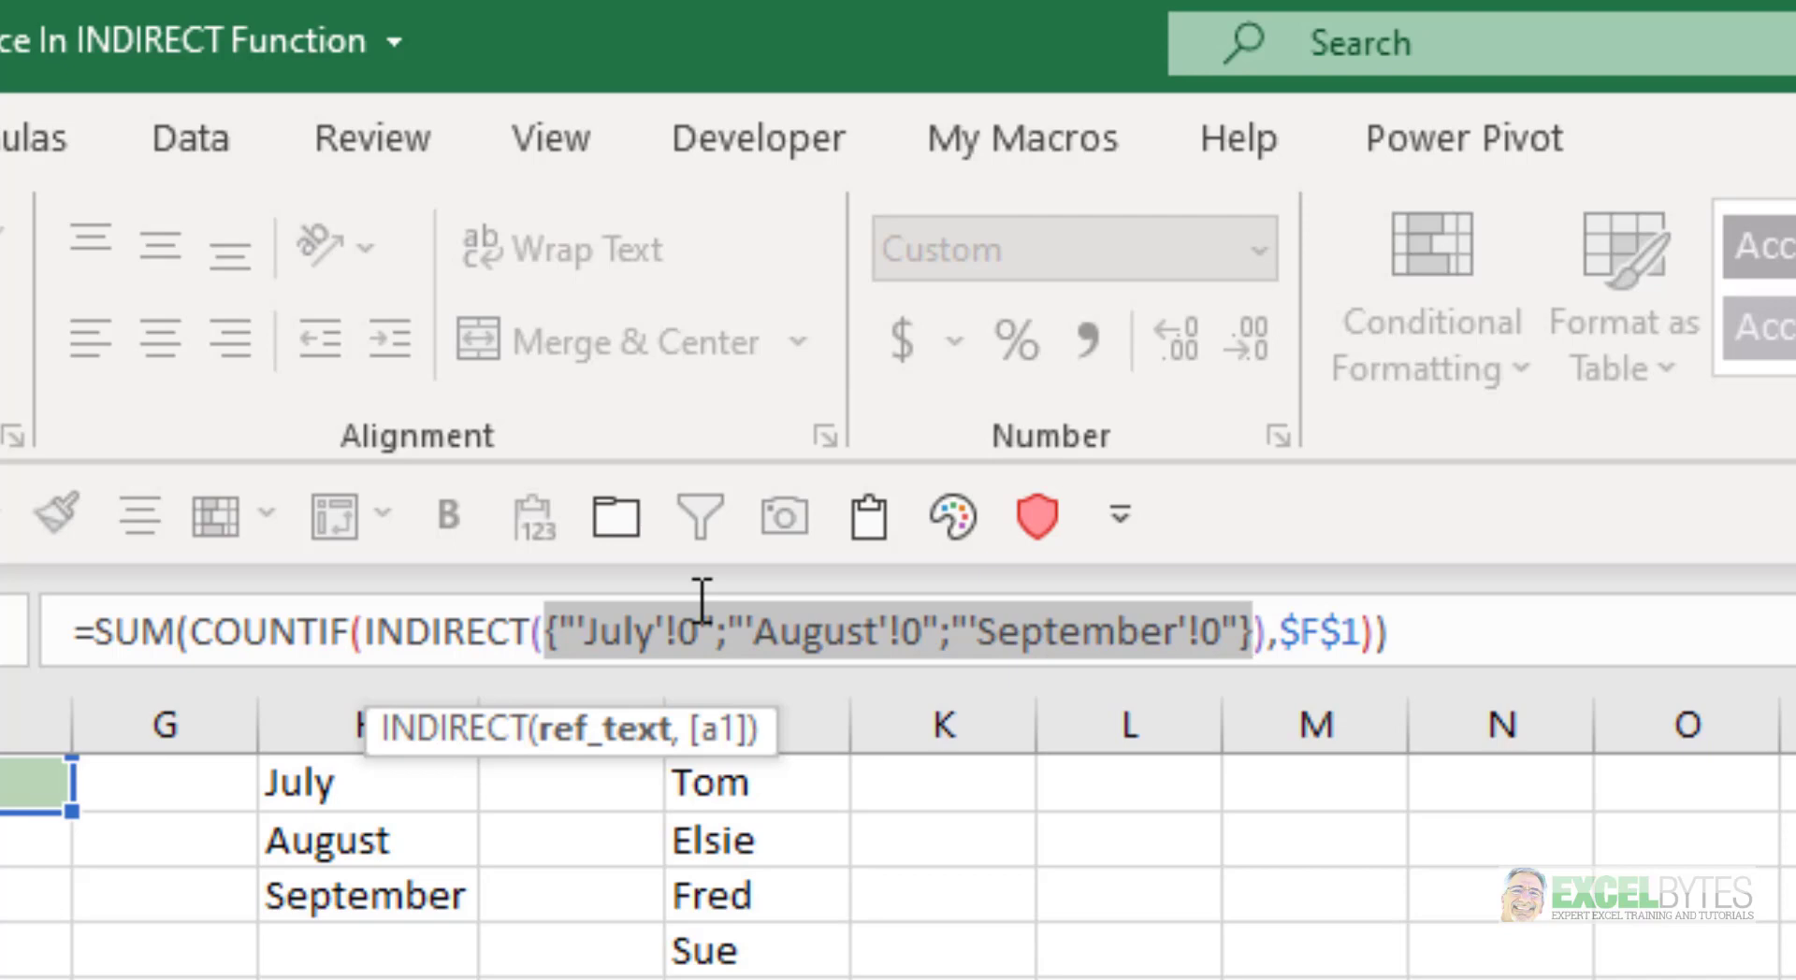
key(Escape)
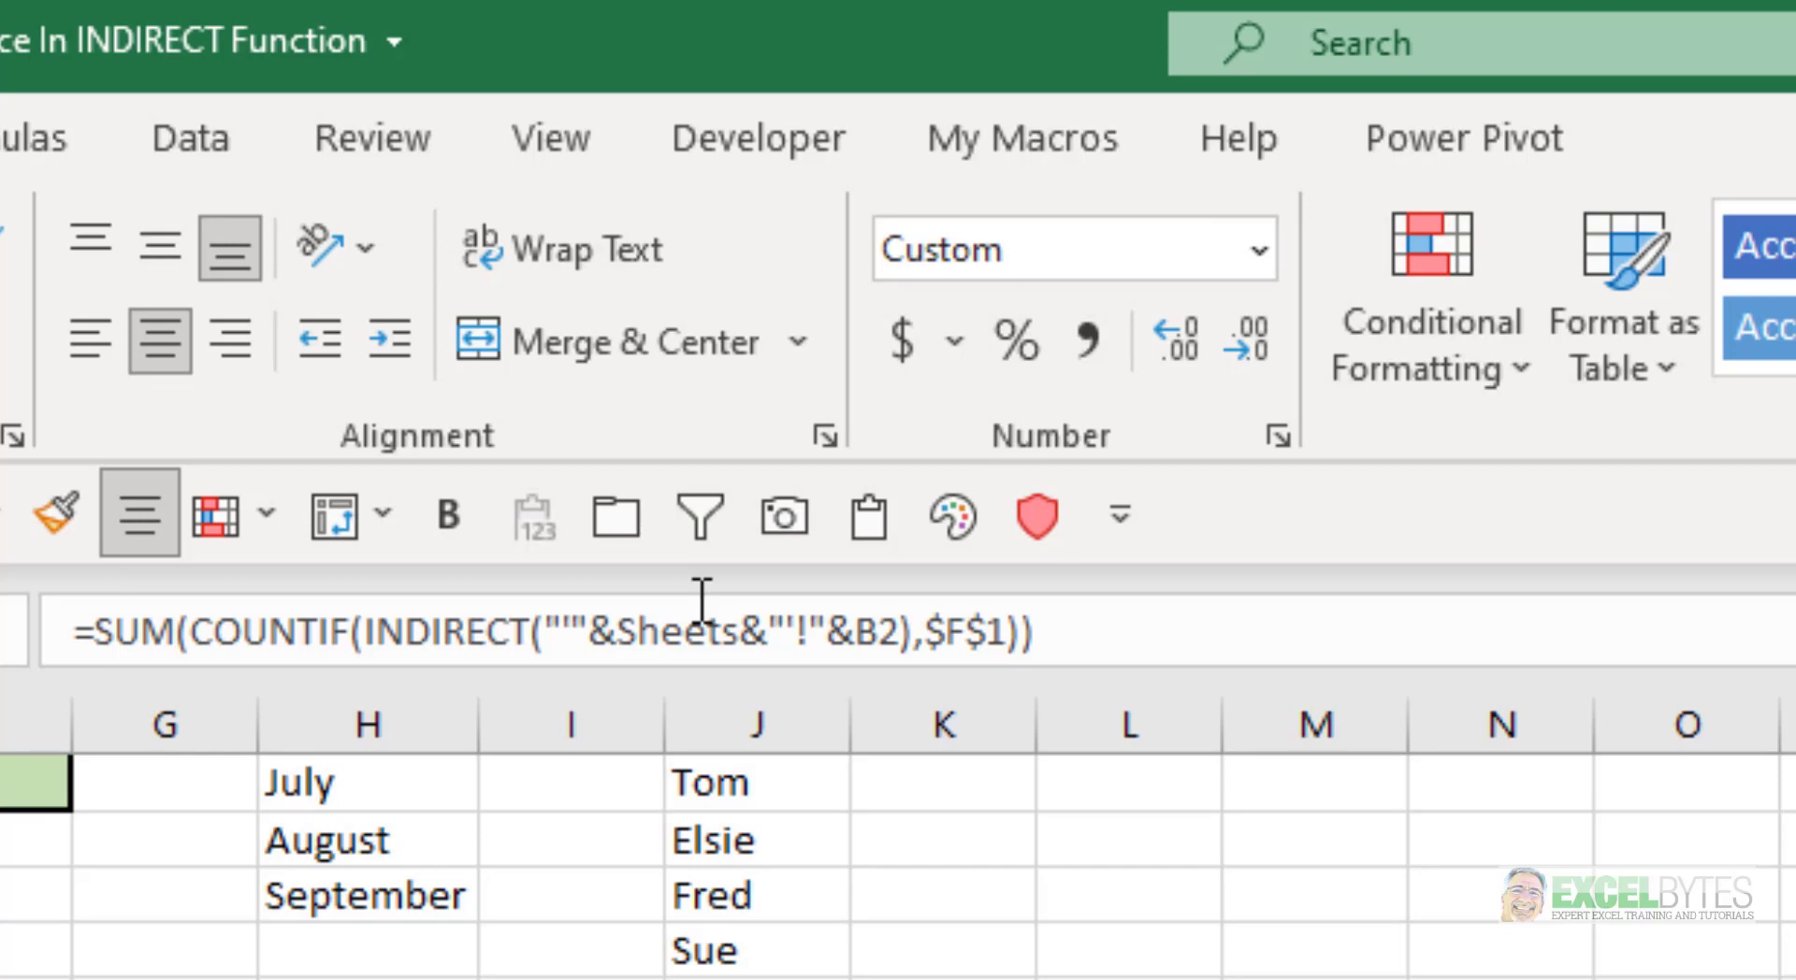
Enclose the B2 reference inside INDIRECT in quotation marks as "B2" and enter the edited formula
click(853, 628)
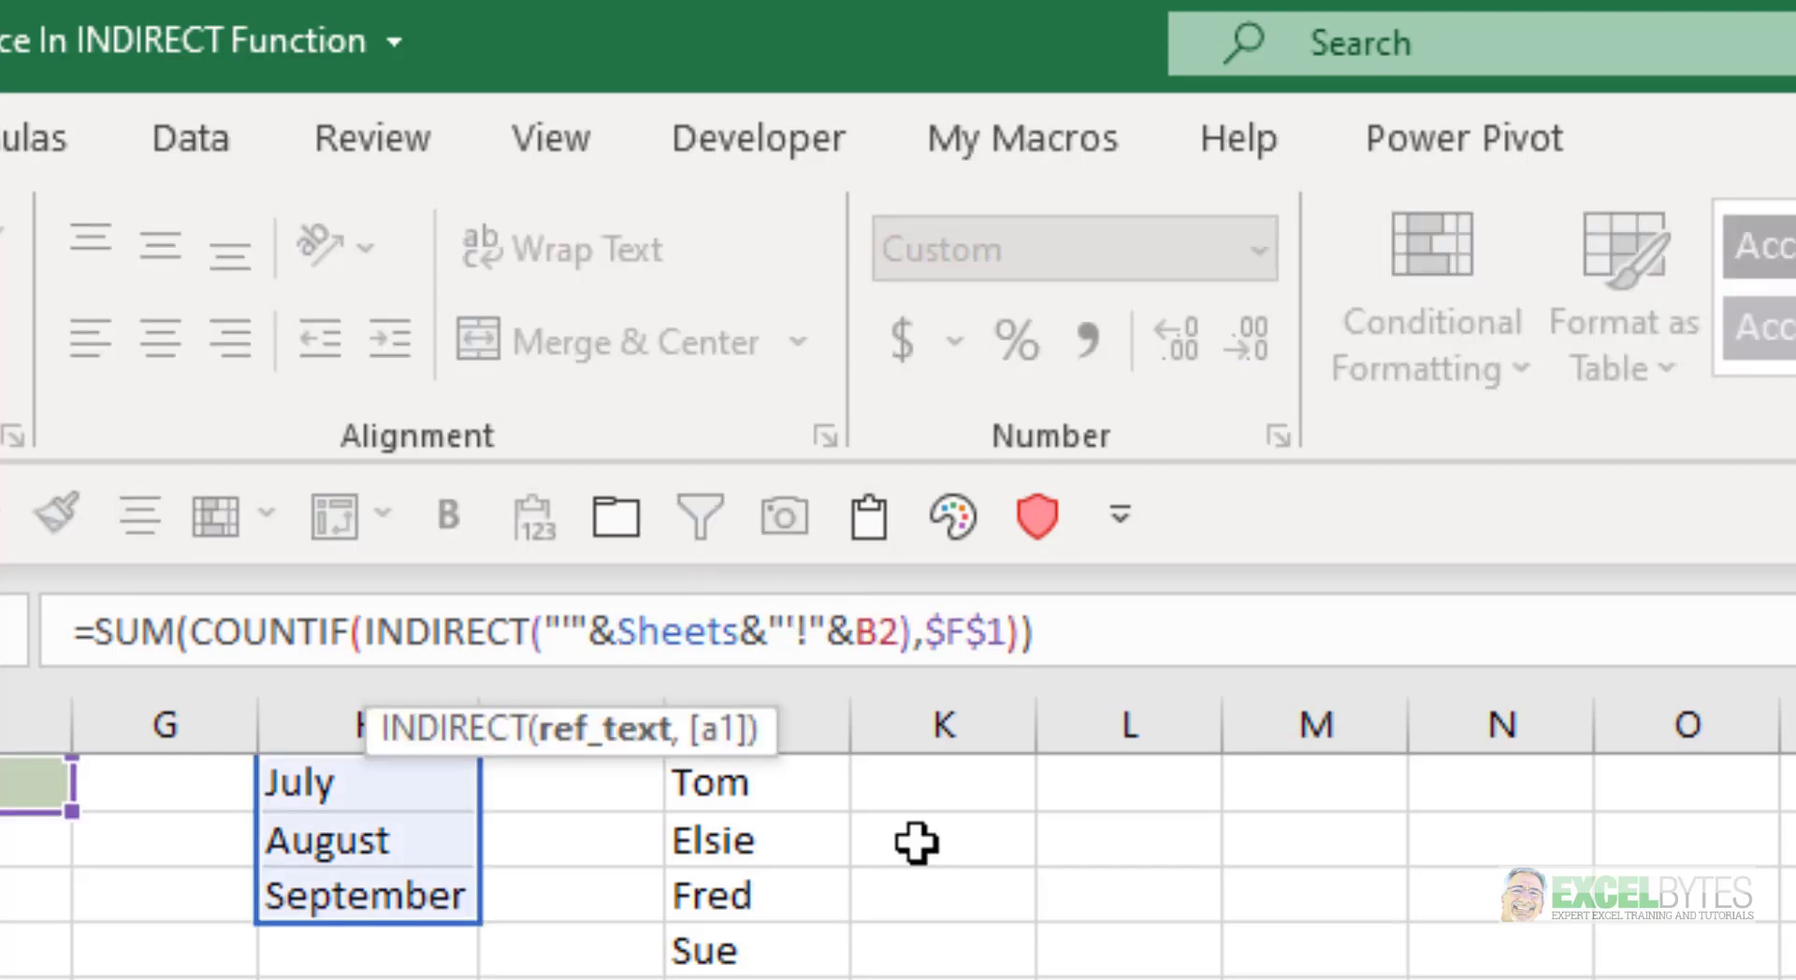
text(")
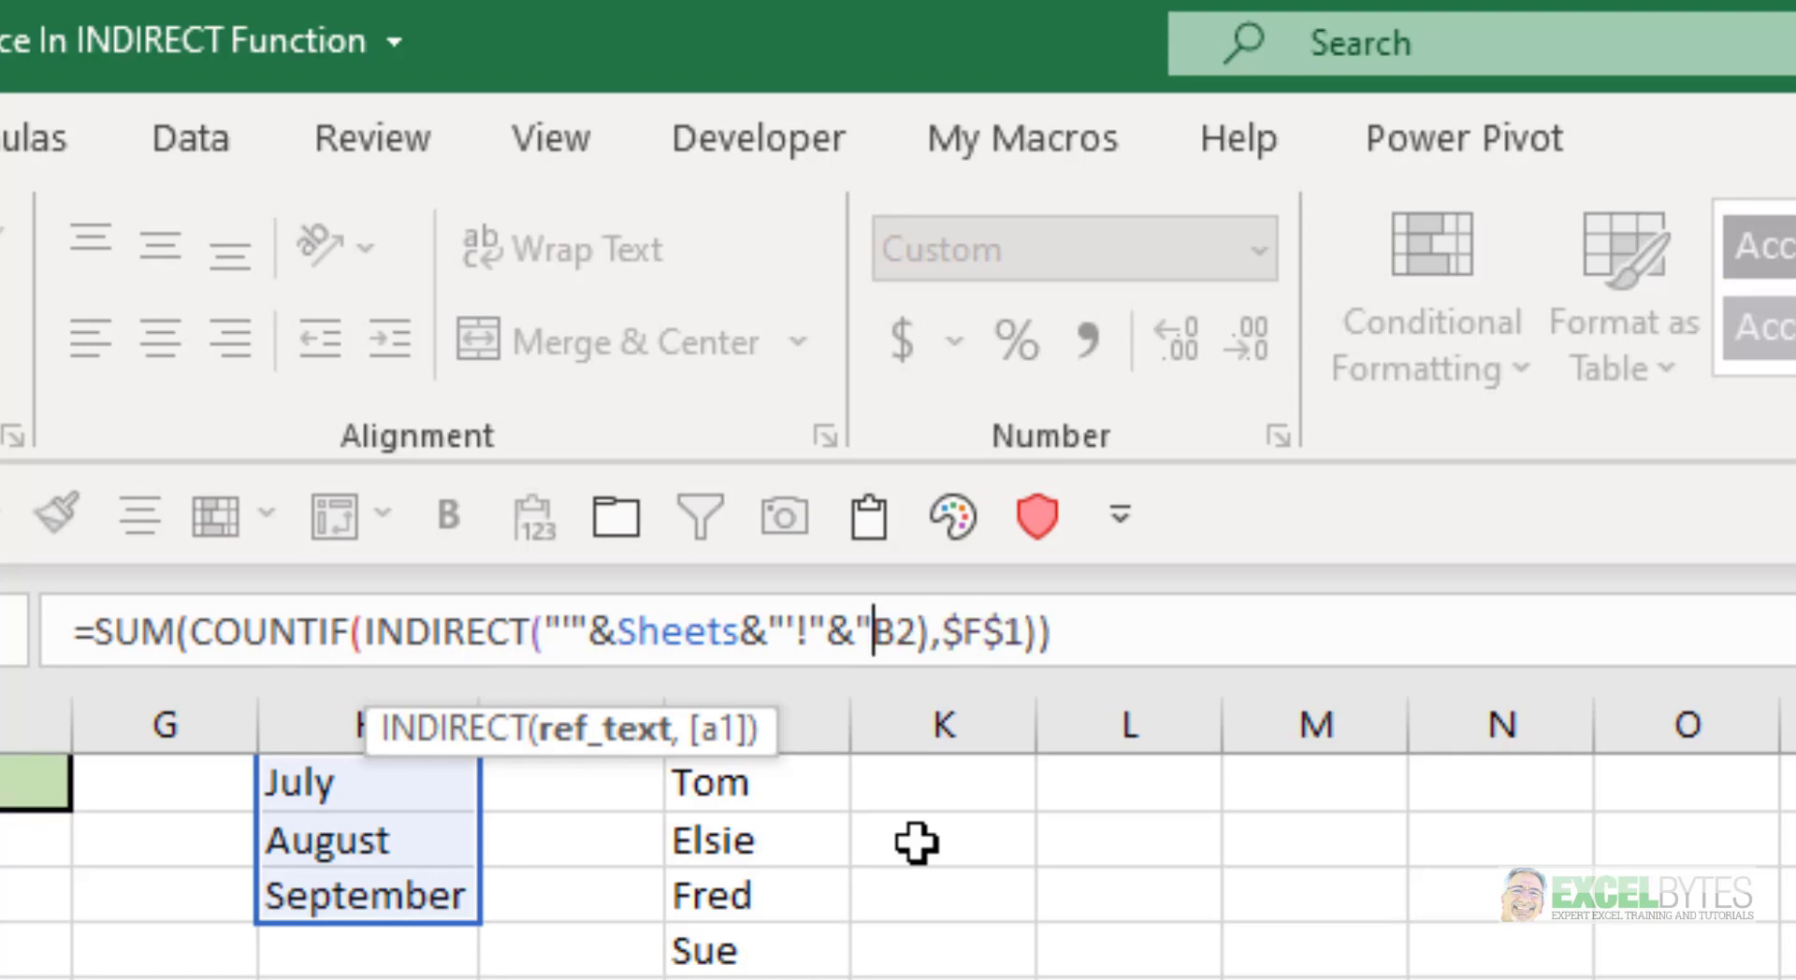
click(922, 632)
key(BackSpace)
text("))
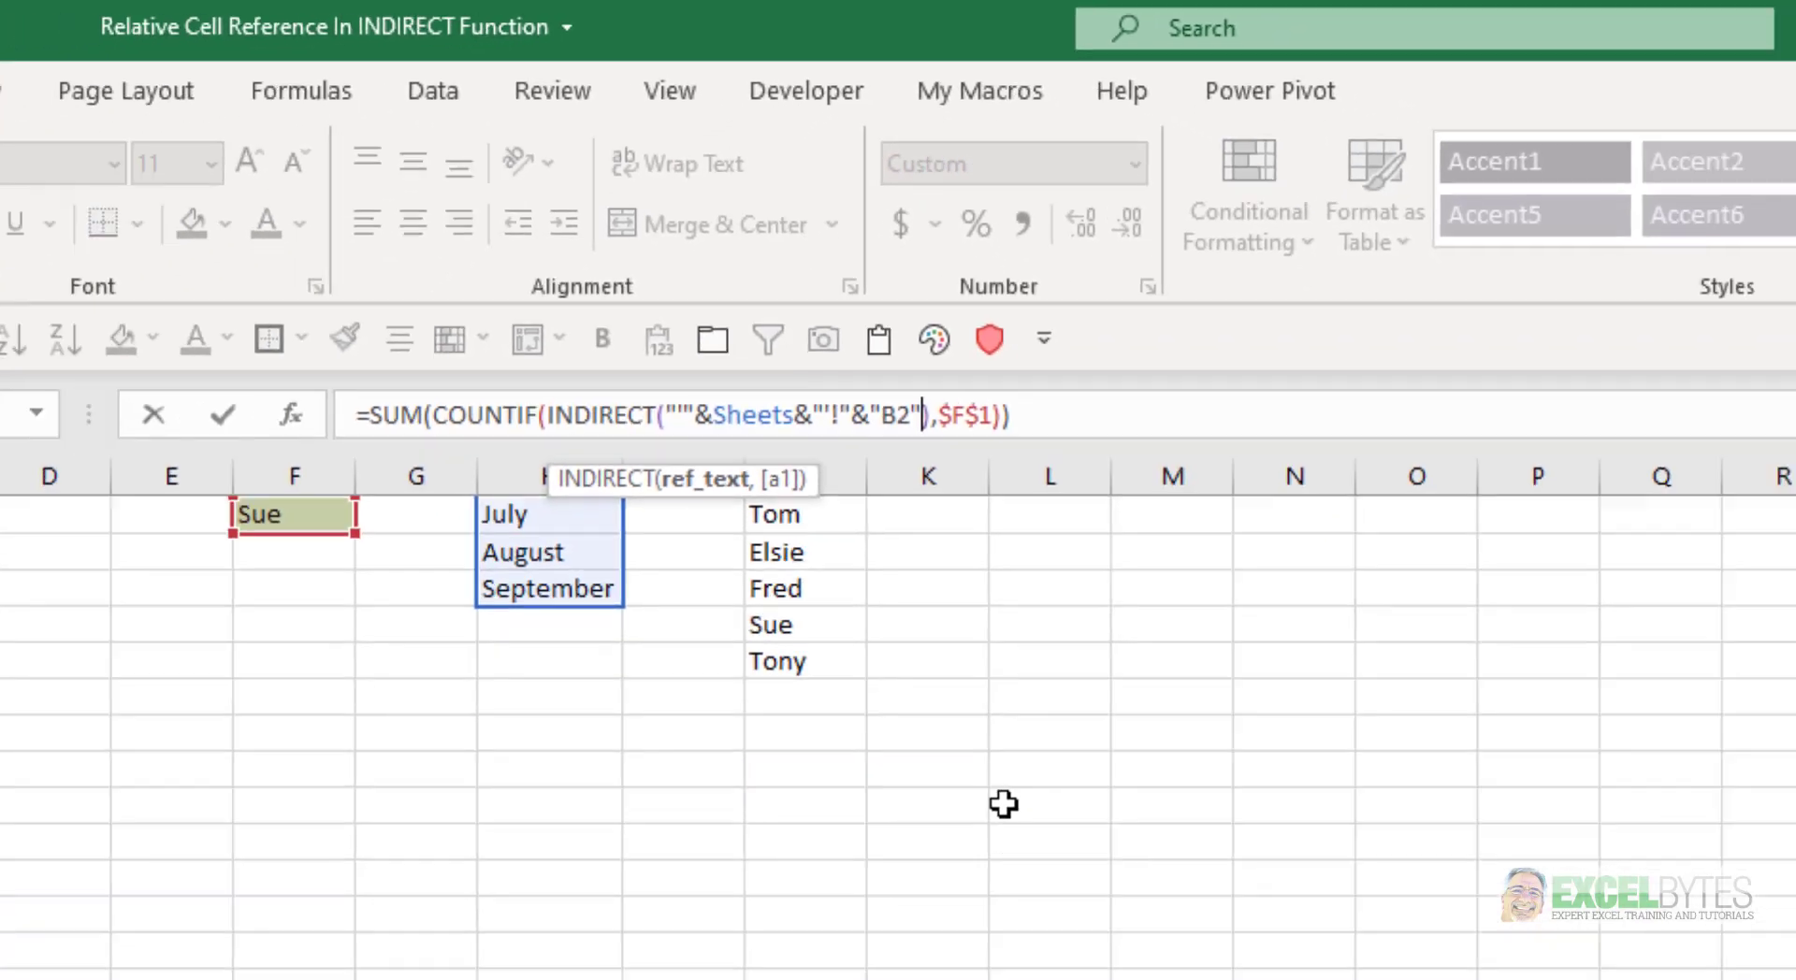
key(ctrl+Return)
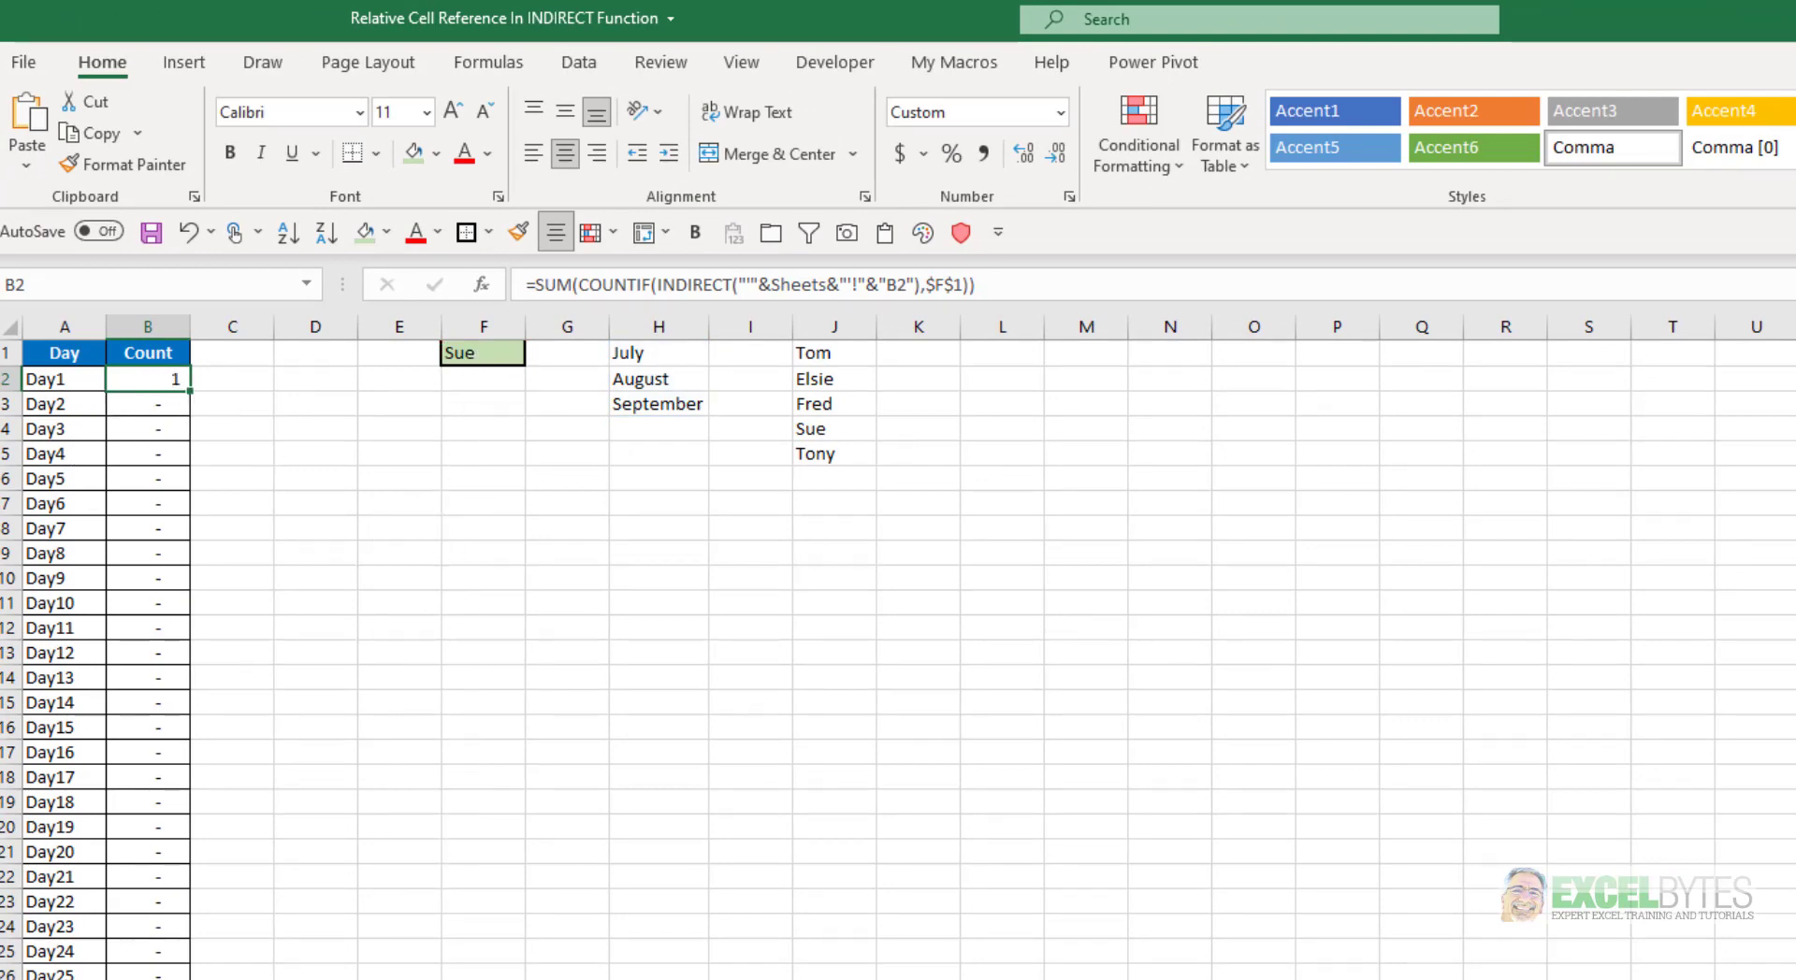
Examine the Day1 employee entries on the three month sheets and return to the summary sheet
key(ctrl+Page_Down)
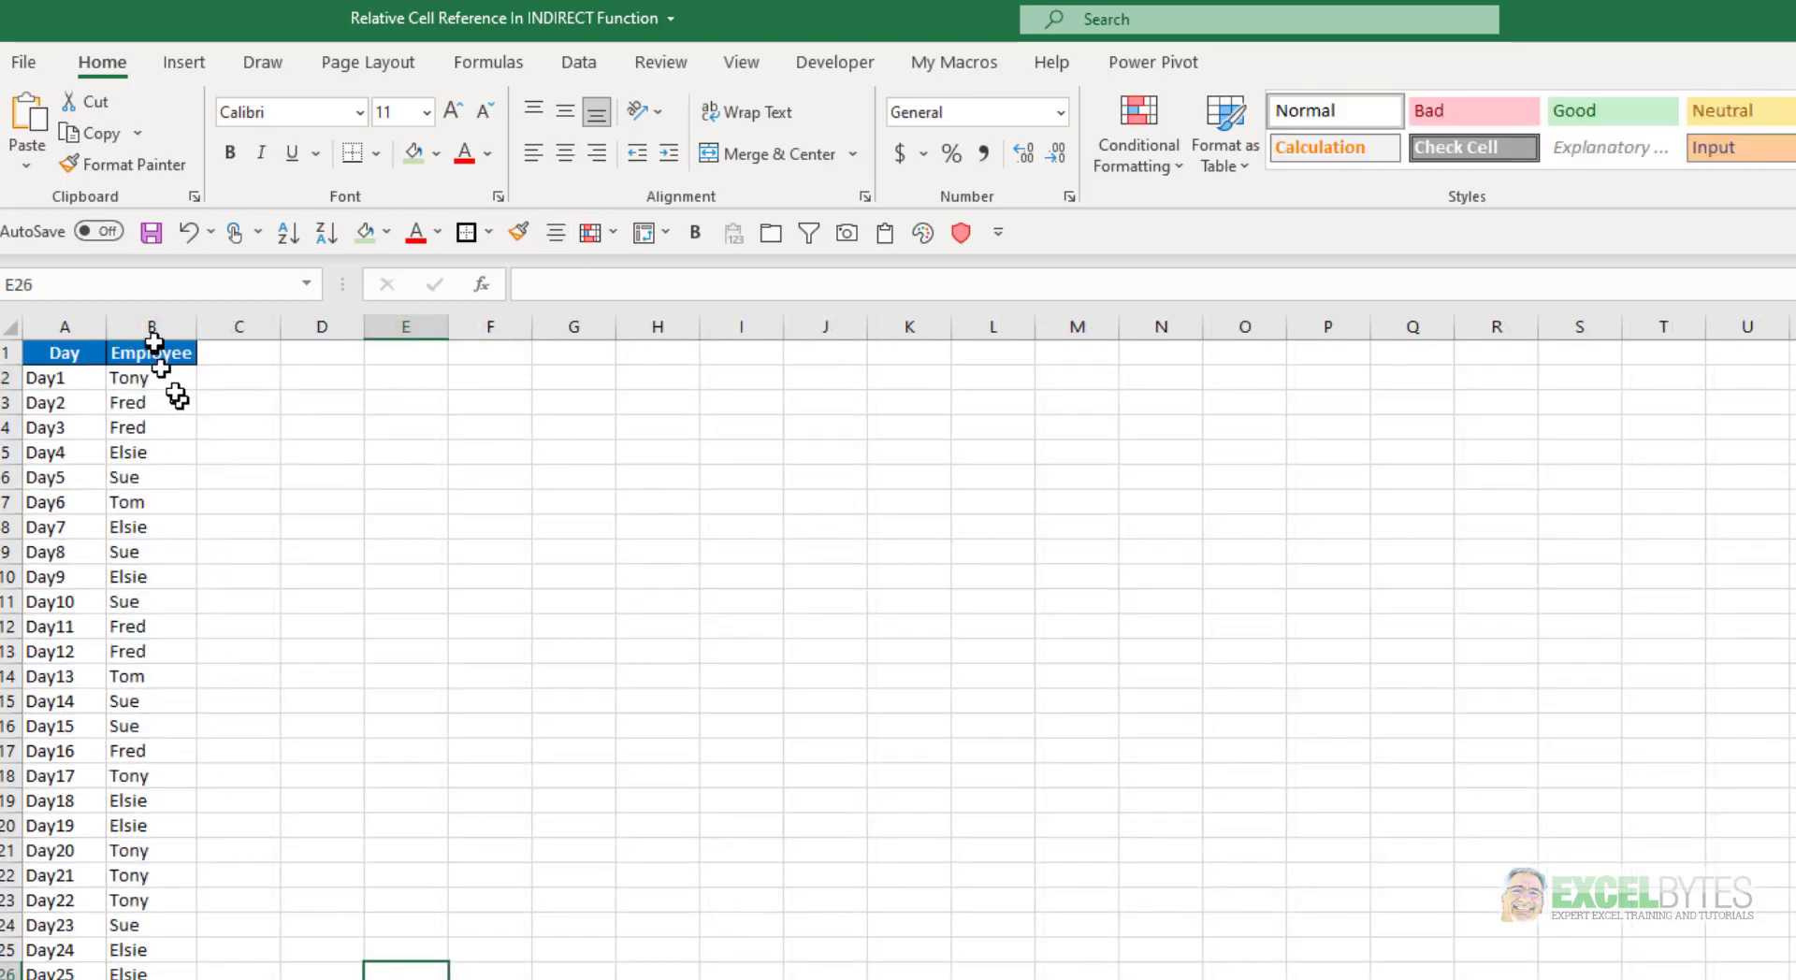
key(ctrl+Page_Down)
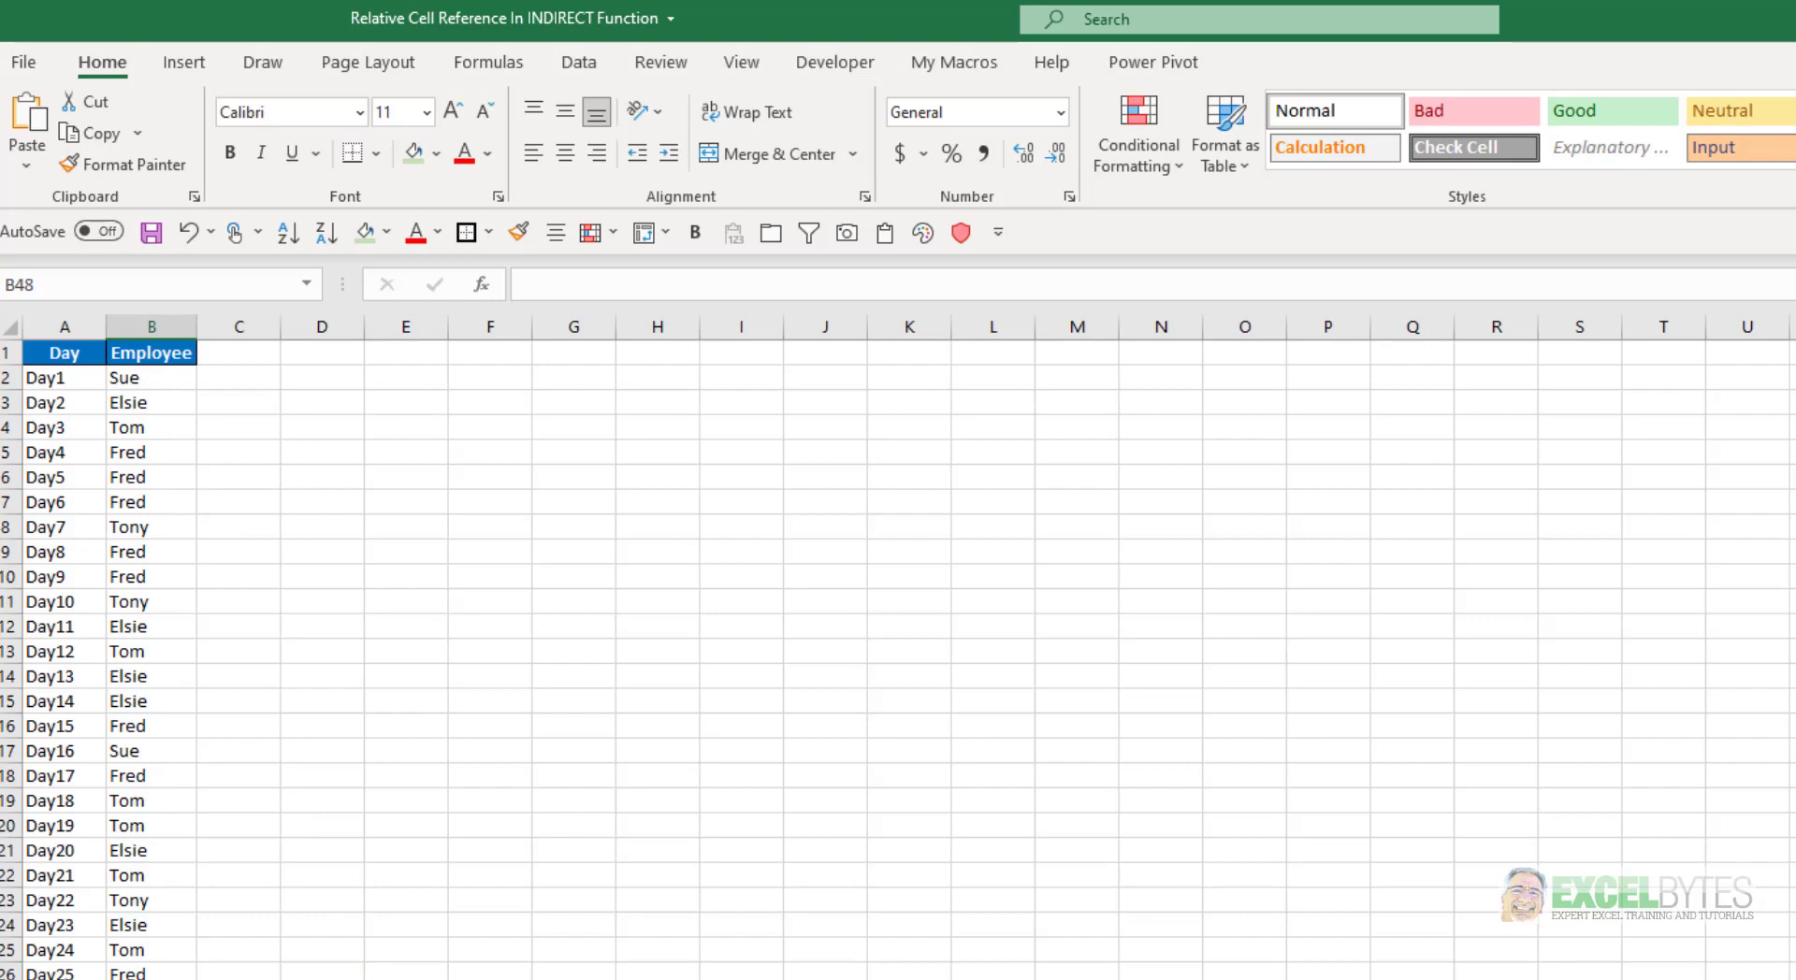
key(ctrl+Page_Down)
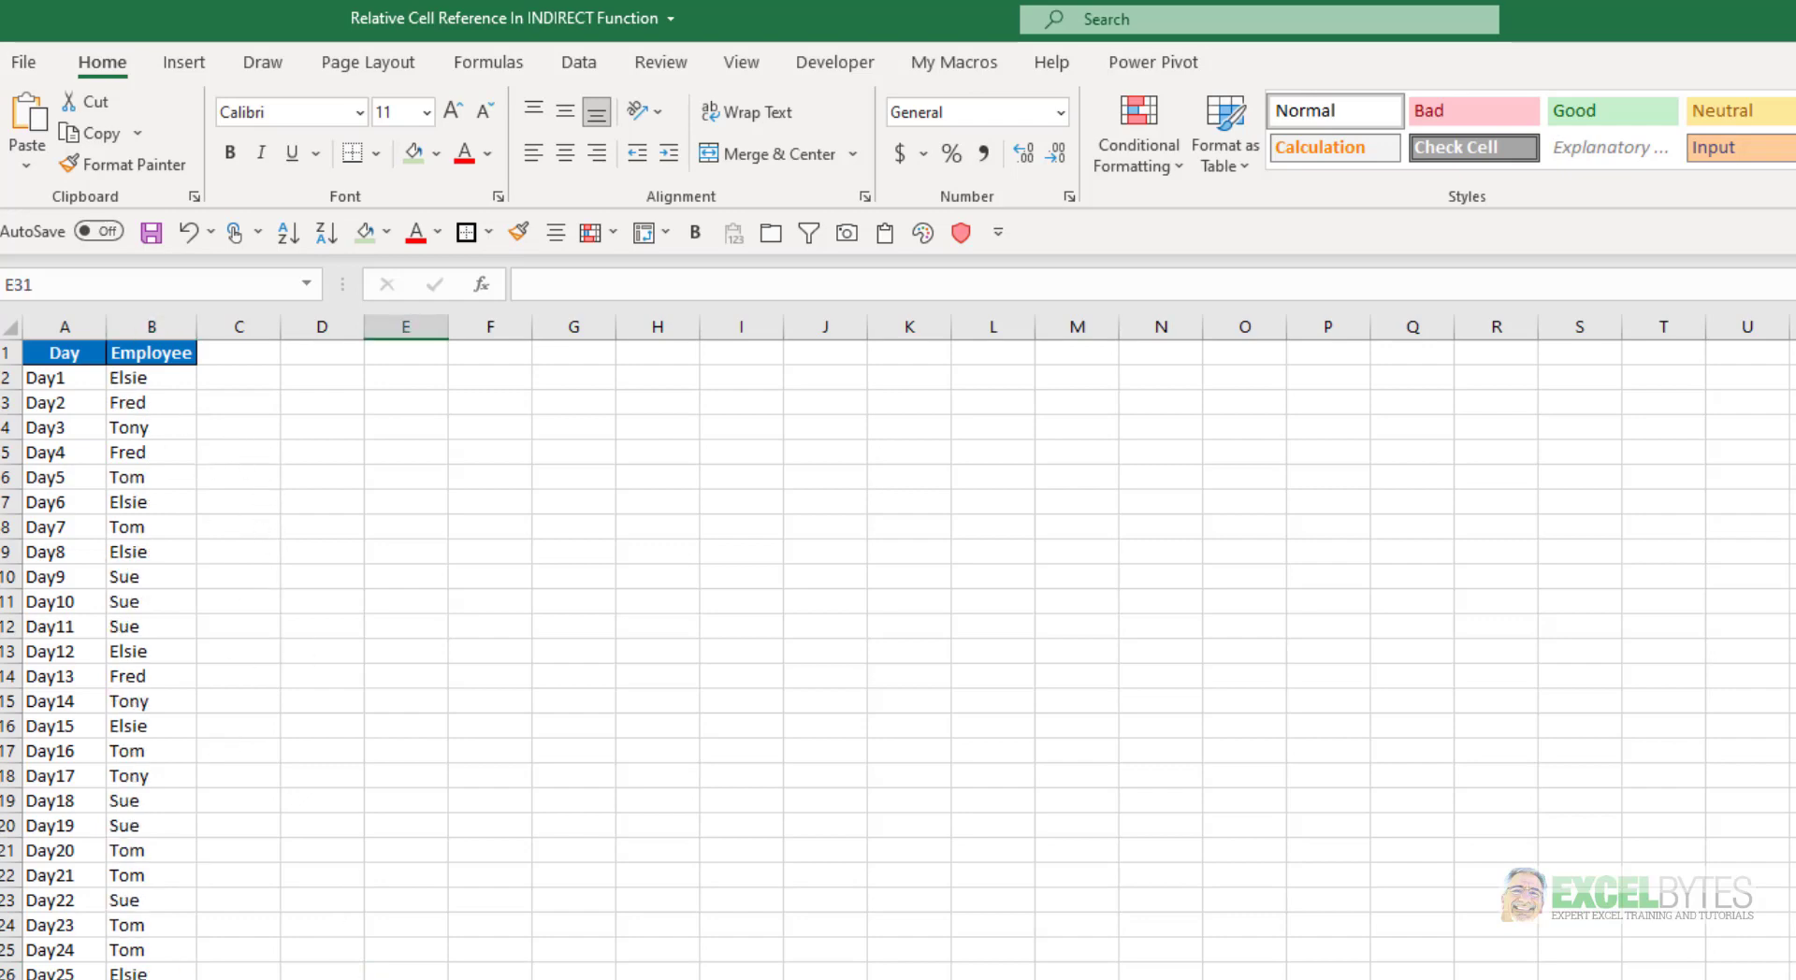
key(ctrl+Page_Up)
key(ctrl+Page_Up)
key(ctrl+Page_Up)
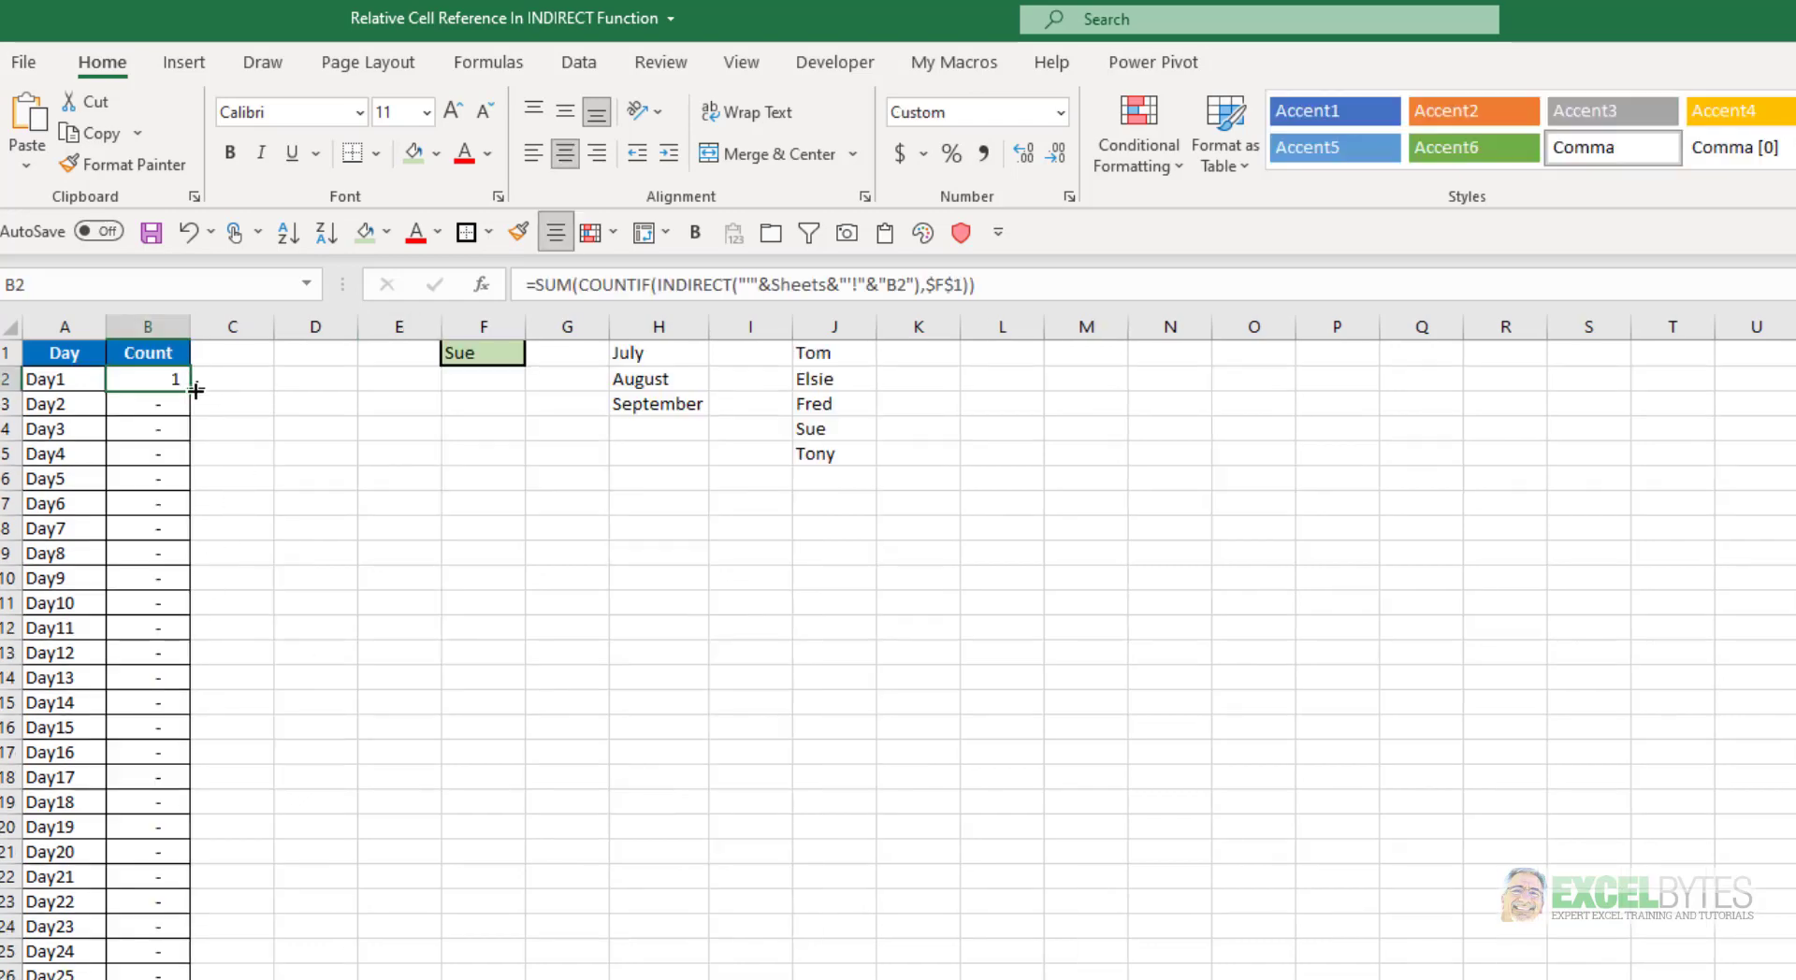
Fill B2's formula down the Count column and check the INDIRECT cell reference in the copied formulas
drag(191, 391, 168, 979)
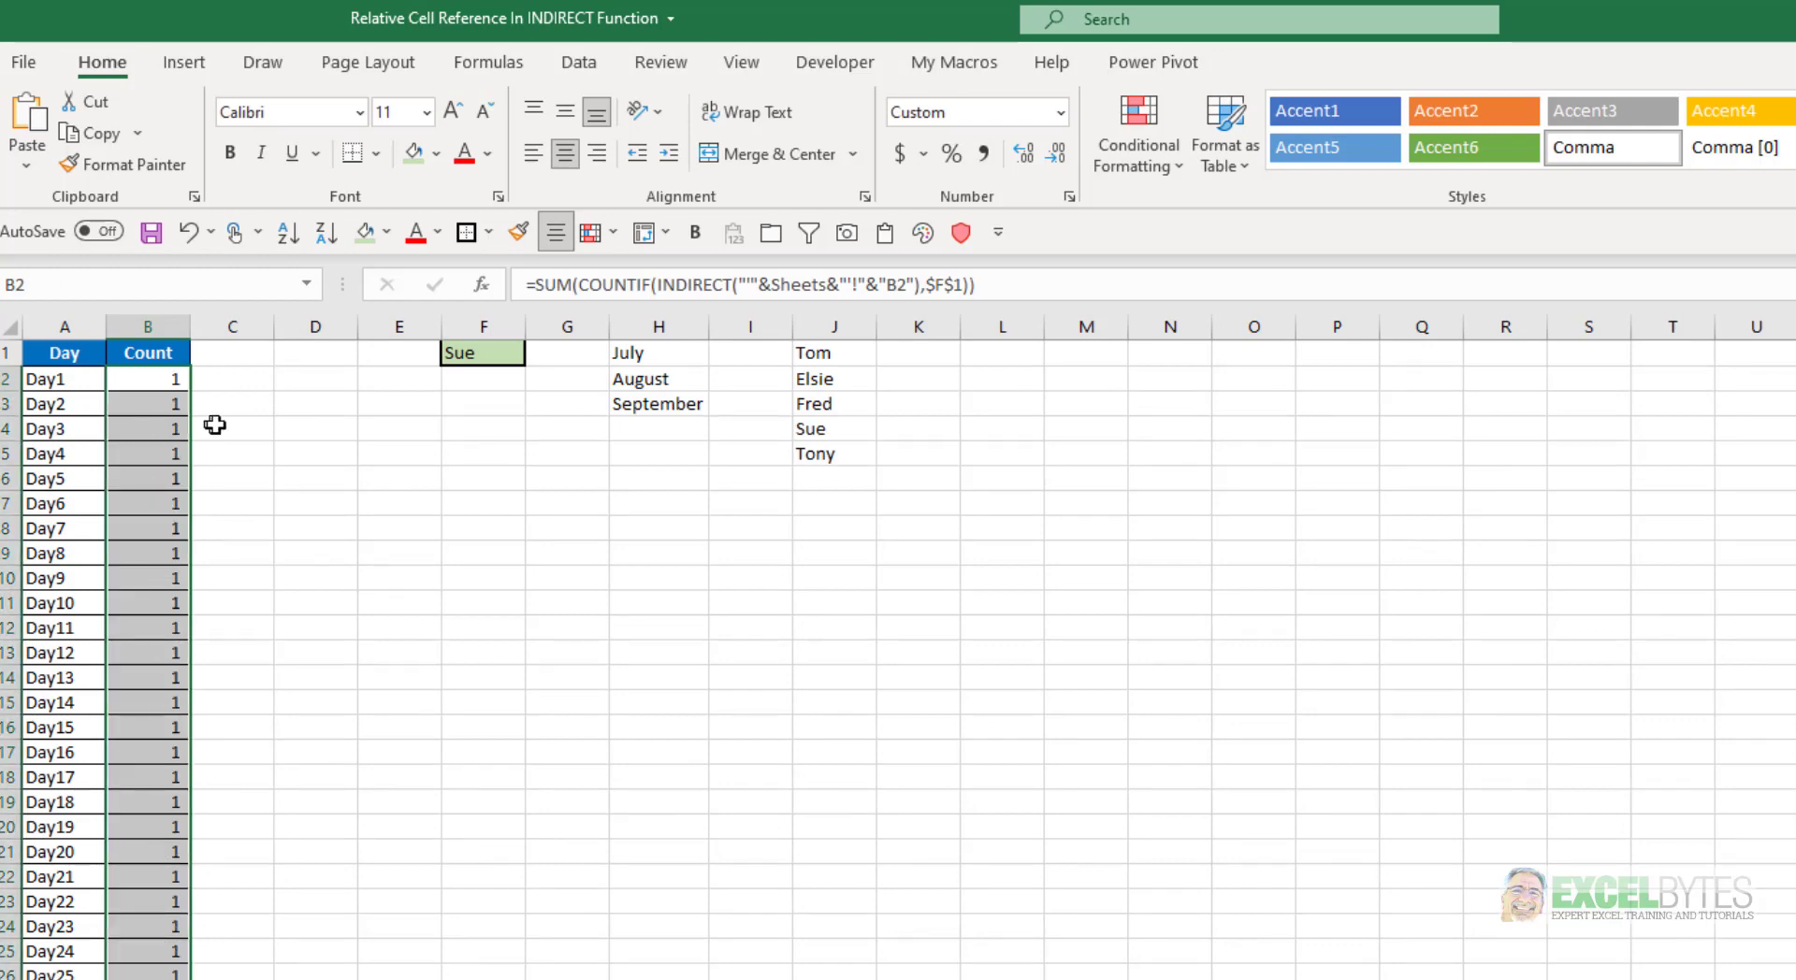
click(154, 382)
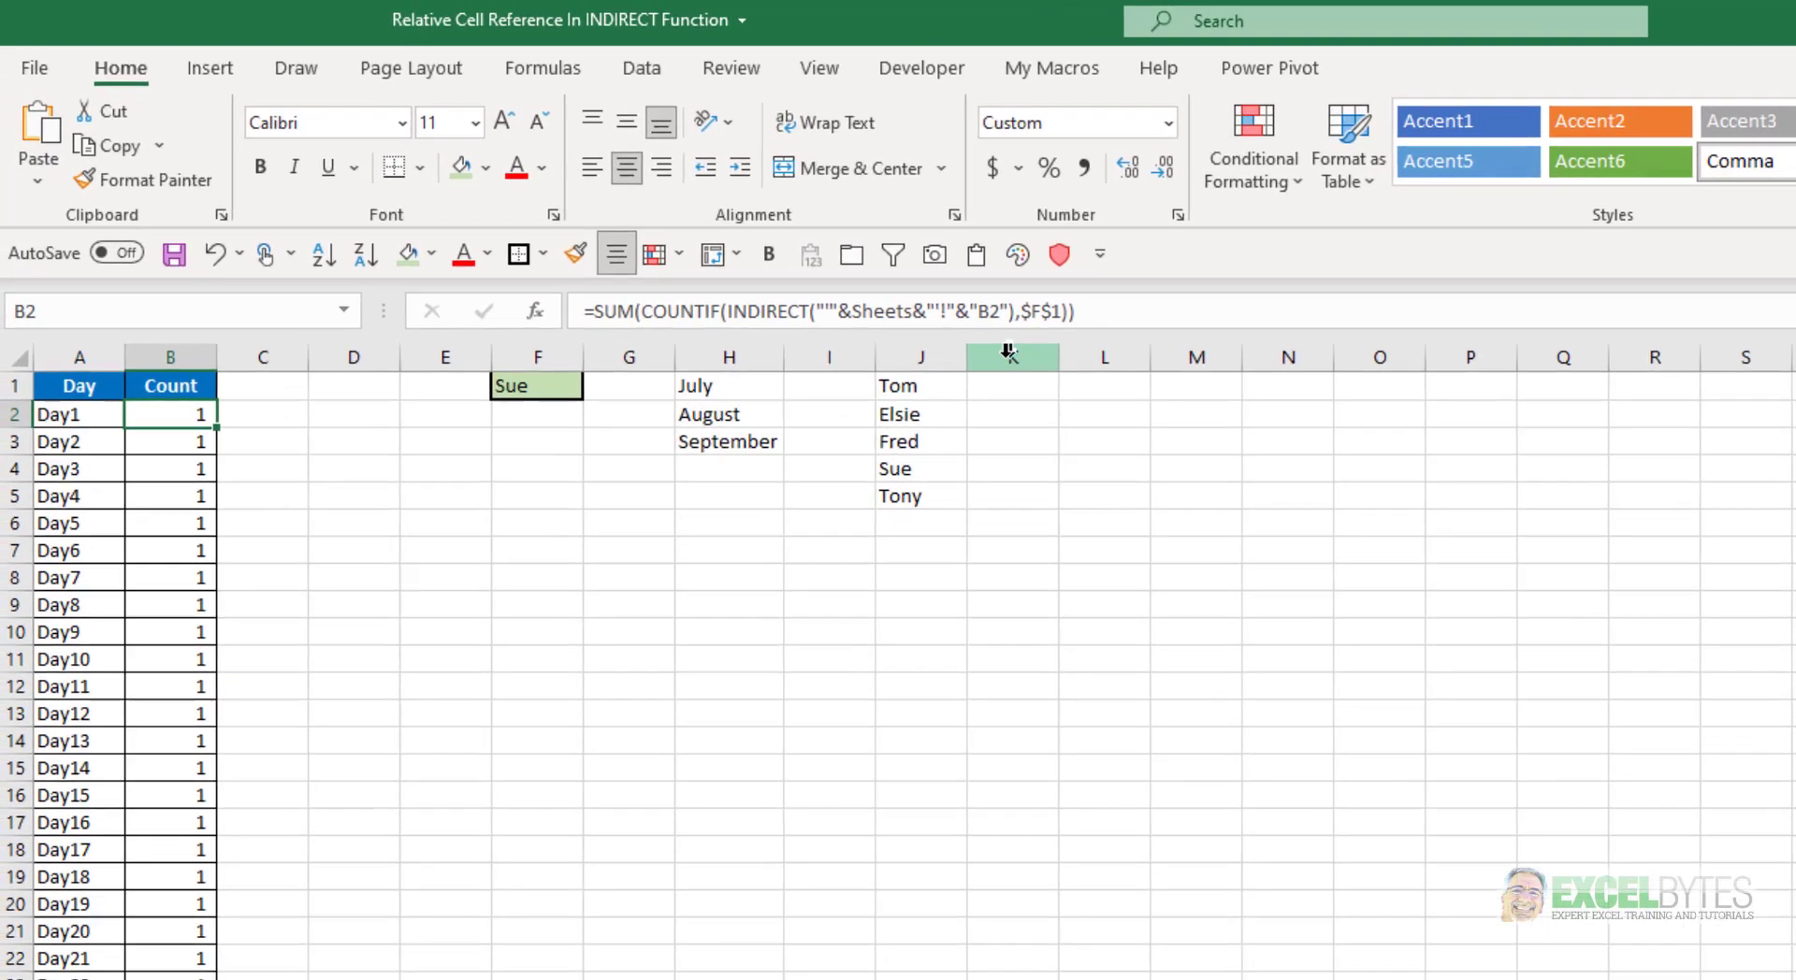
key(Down)
key(Down)
key(Down)
key(Down)
key(Down)
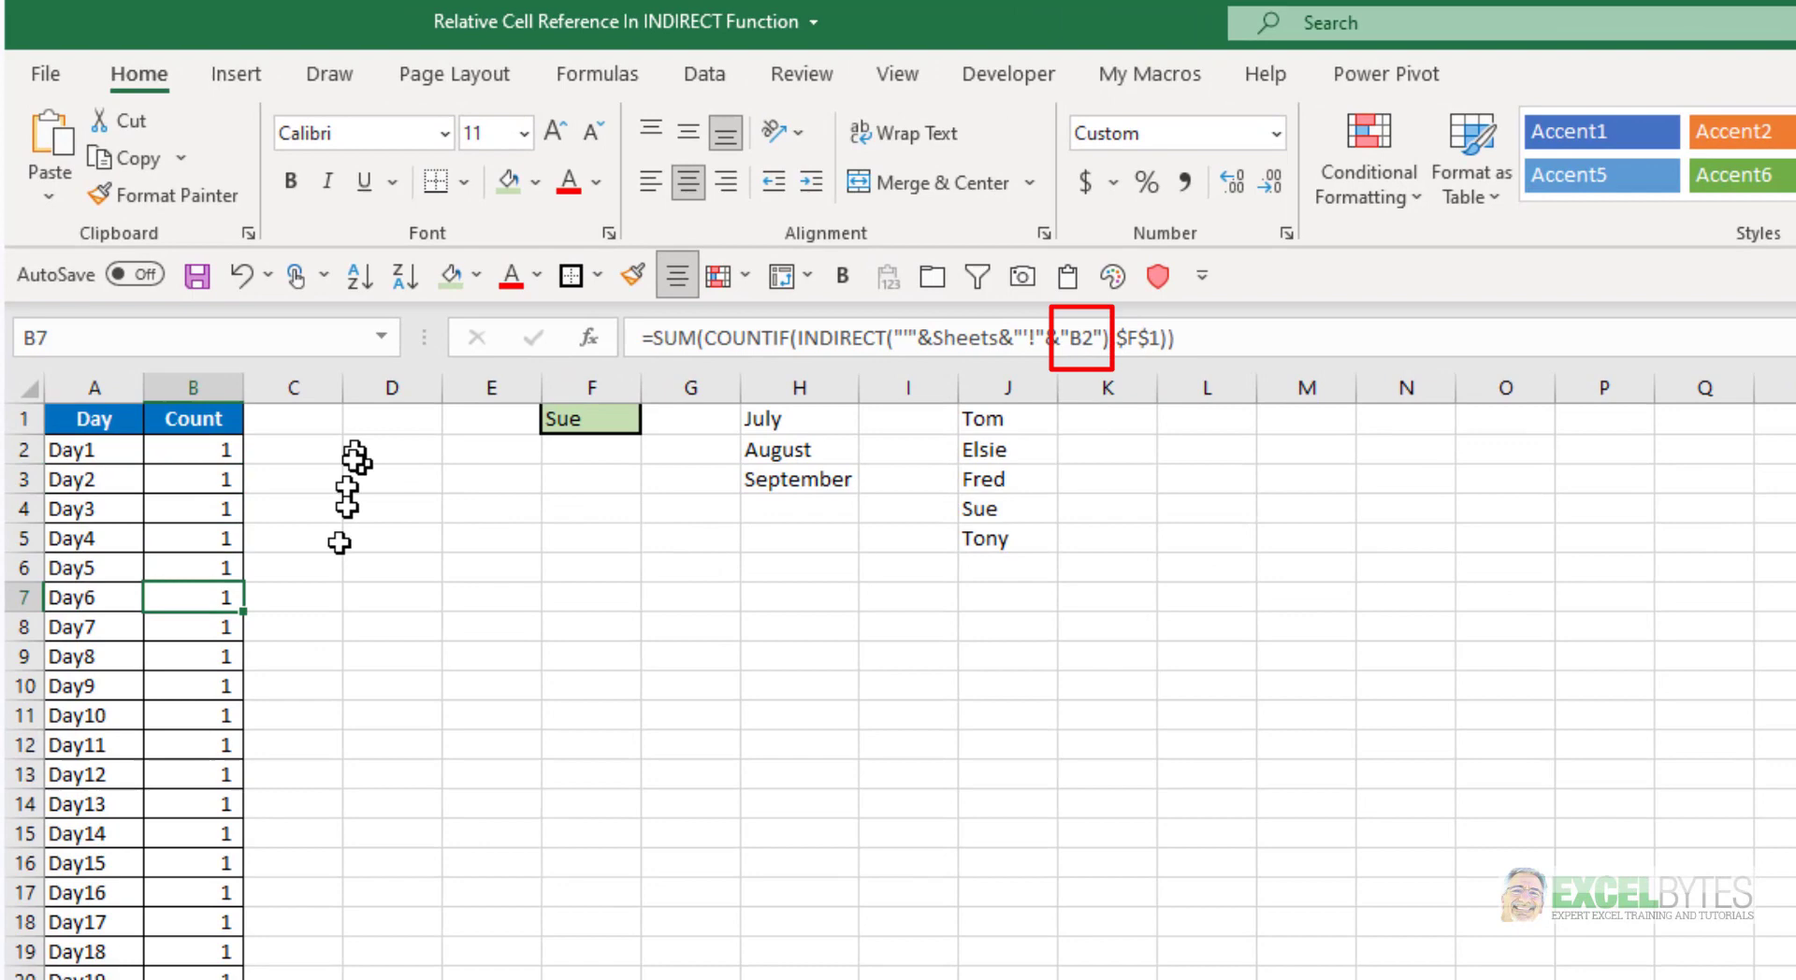
key(Down)
key(Down)
key(Down)
key(Down)
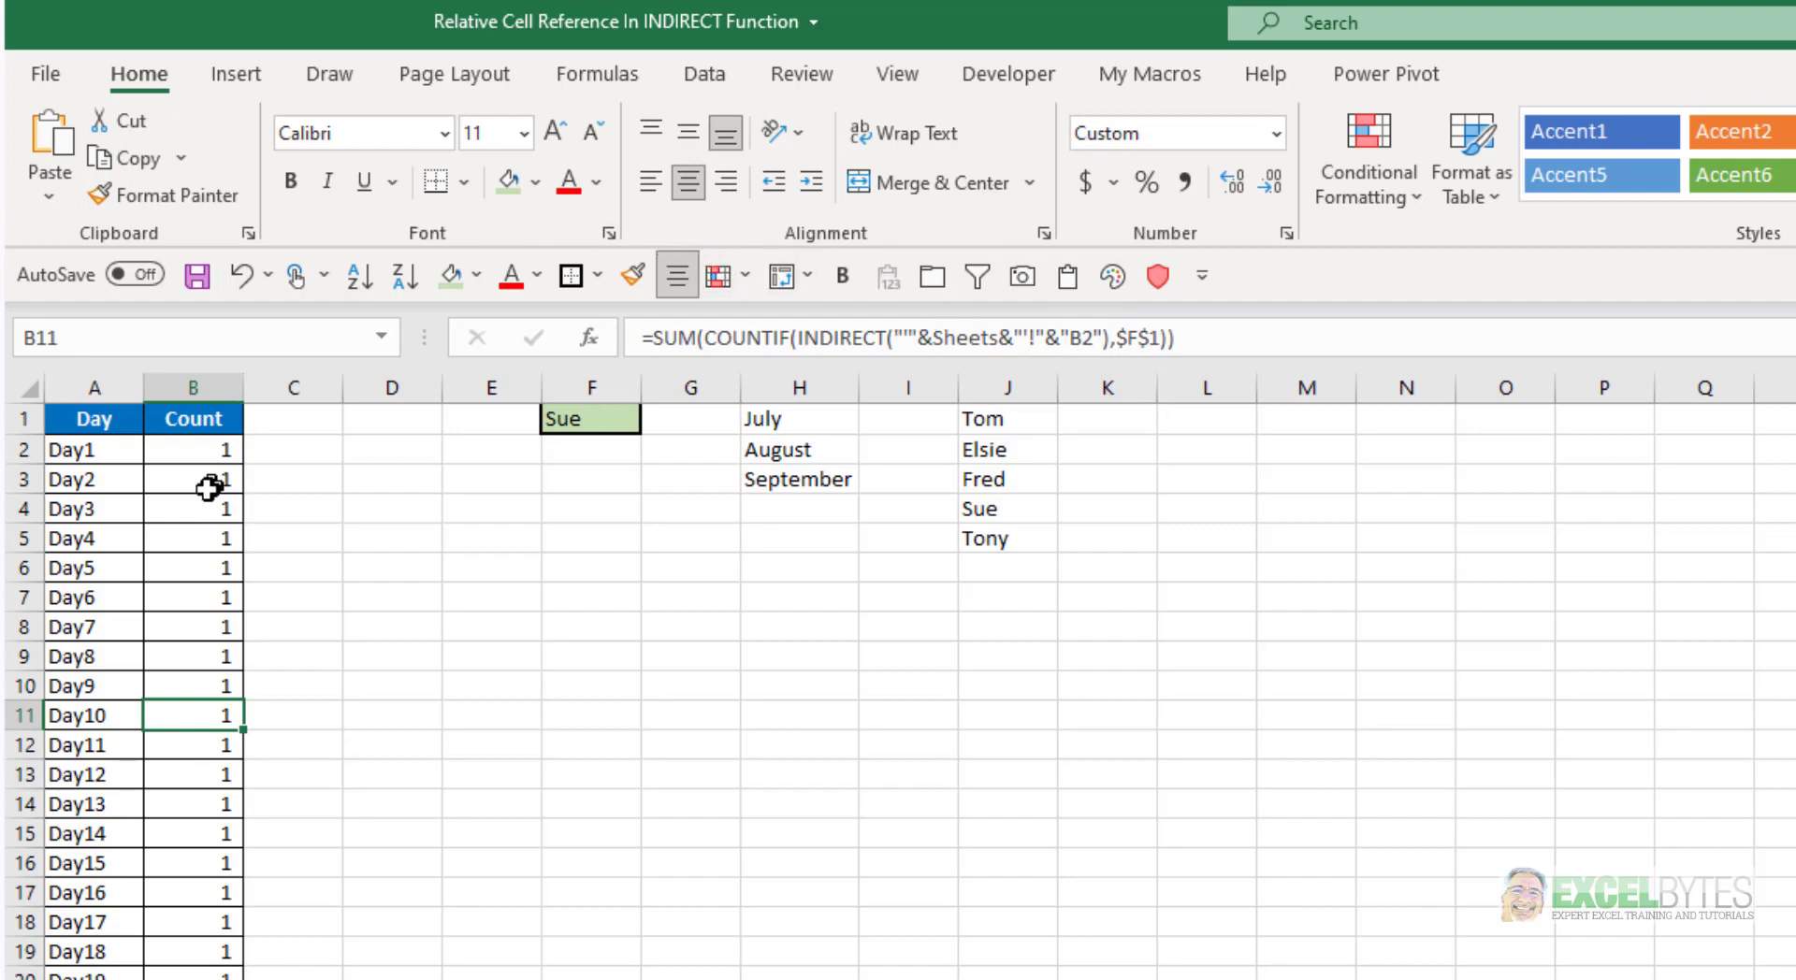
Replace the quoted "B2" in cell B2's INDIRECT formula with CELL("address",B2) and enter the edited formula
click(212, 451)
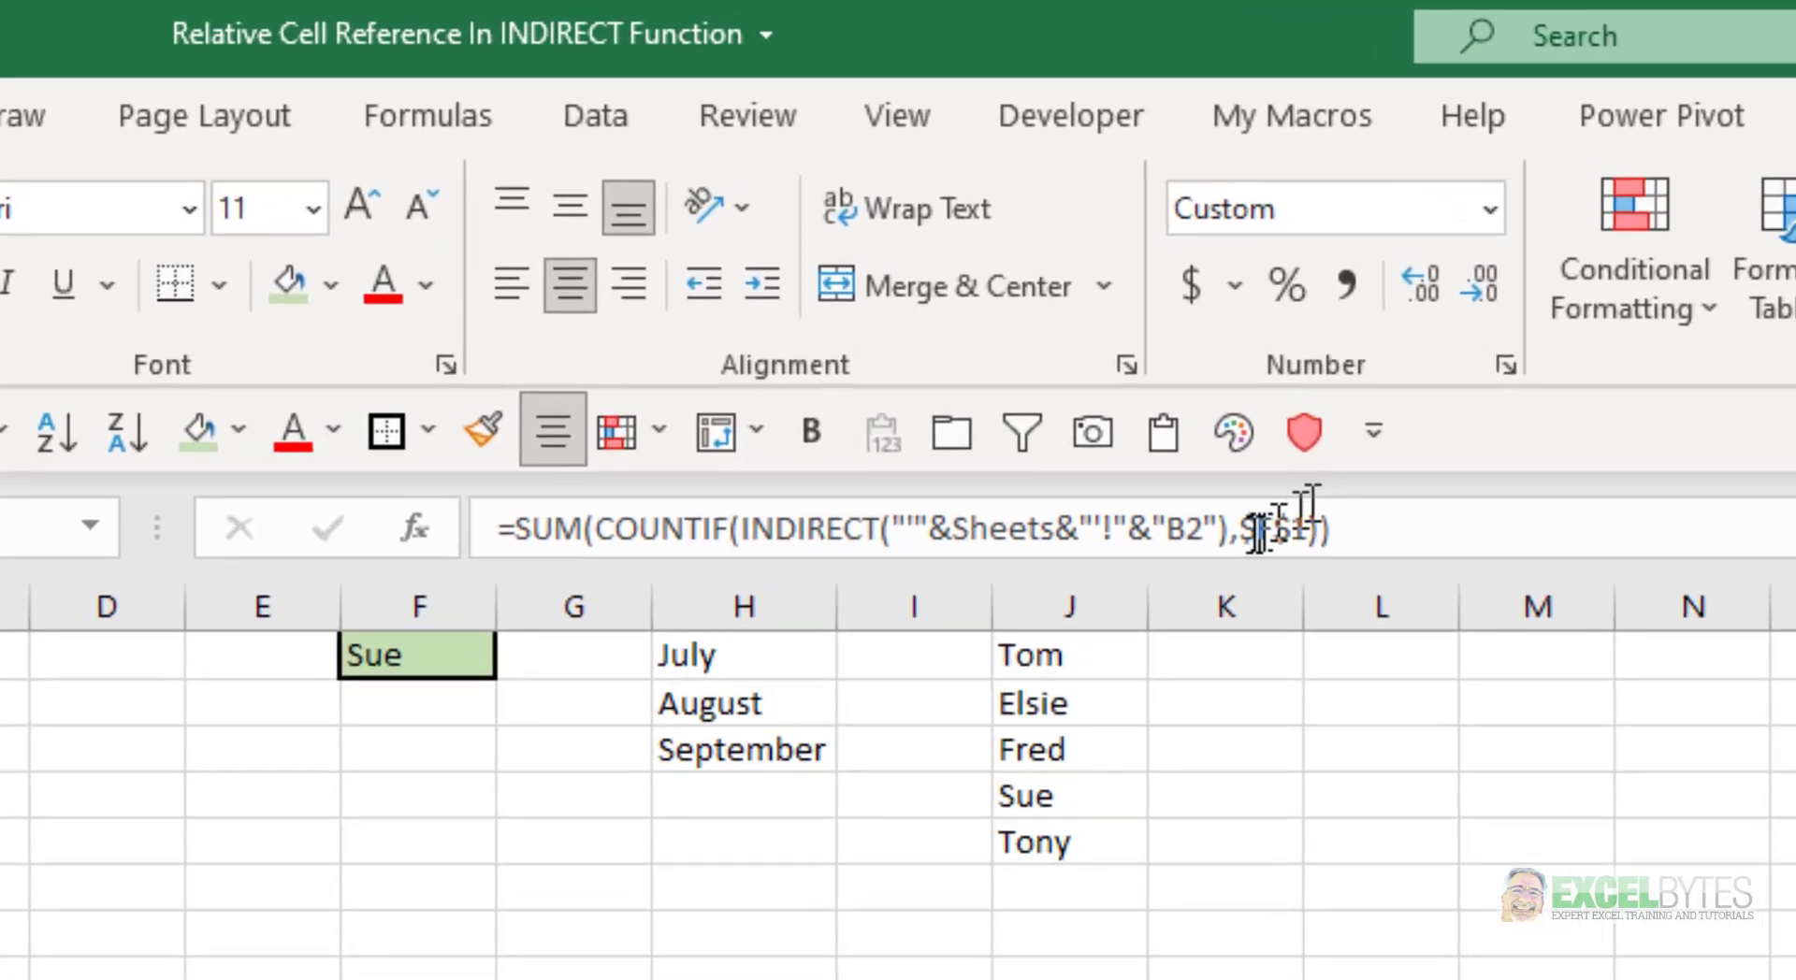
click(1233, 538)
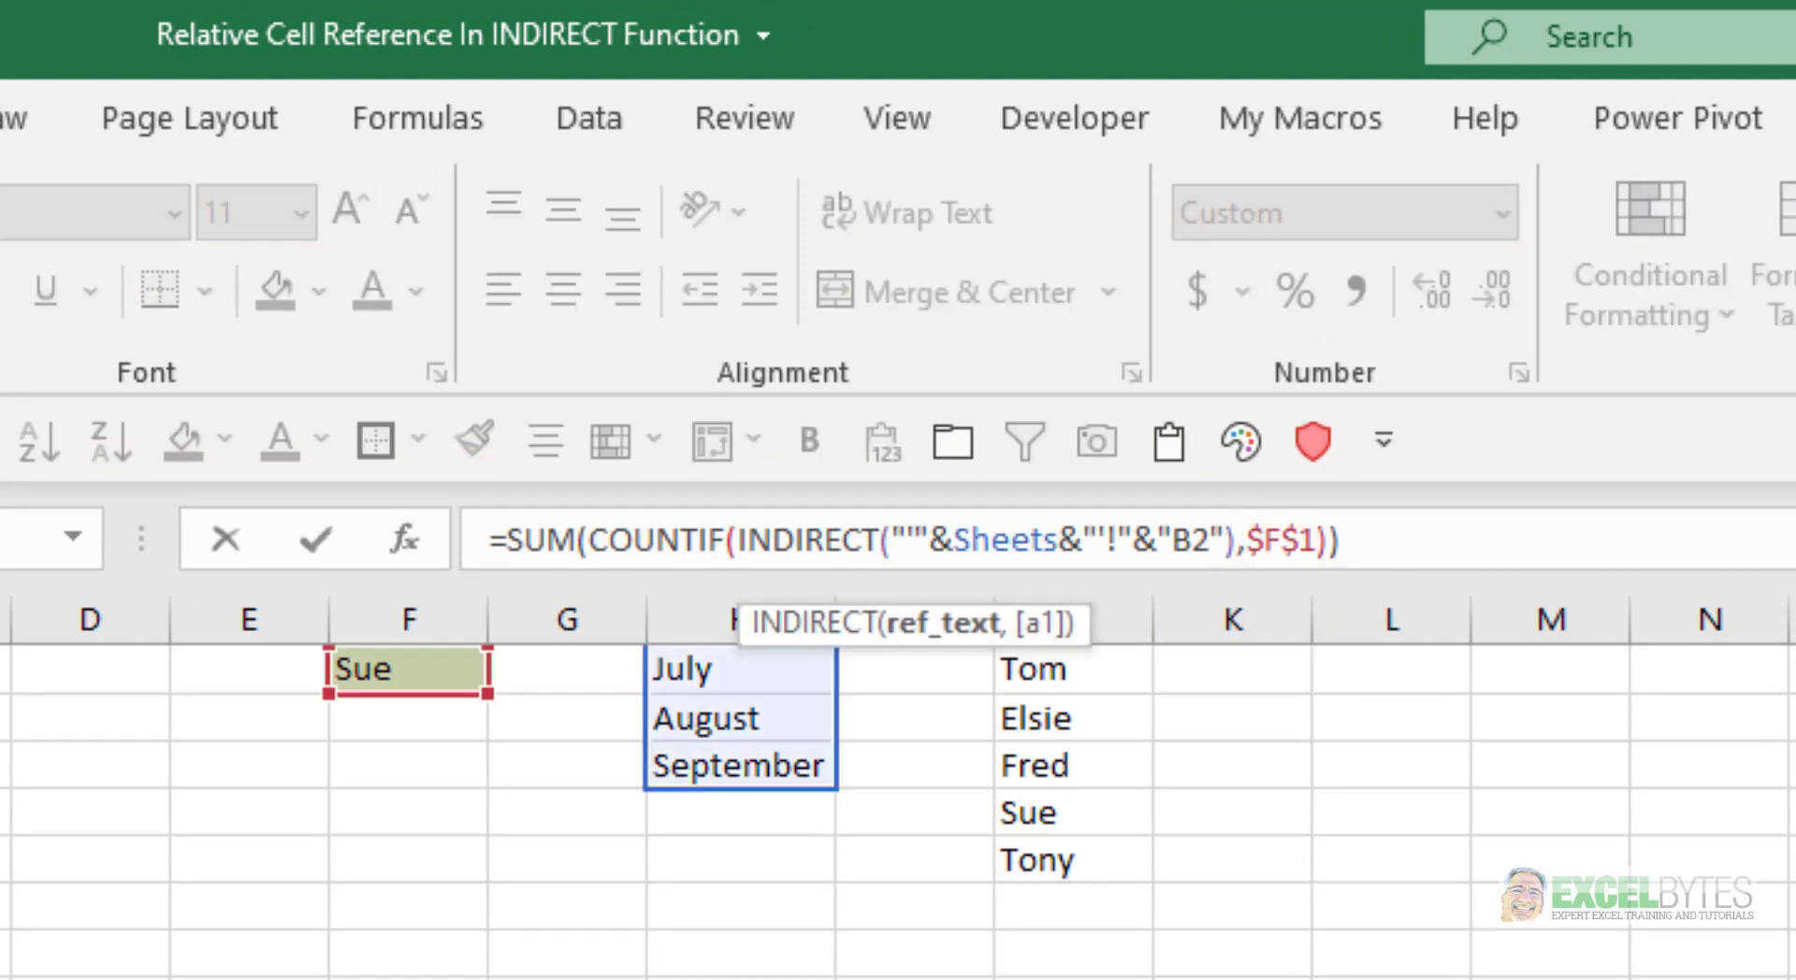
key(BackSpace)
key(BackSpace)
key(BackSpace)
key(BackSpace)
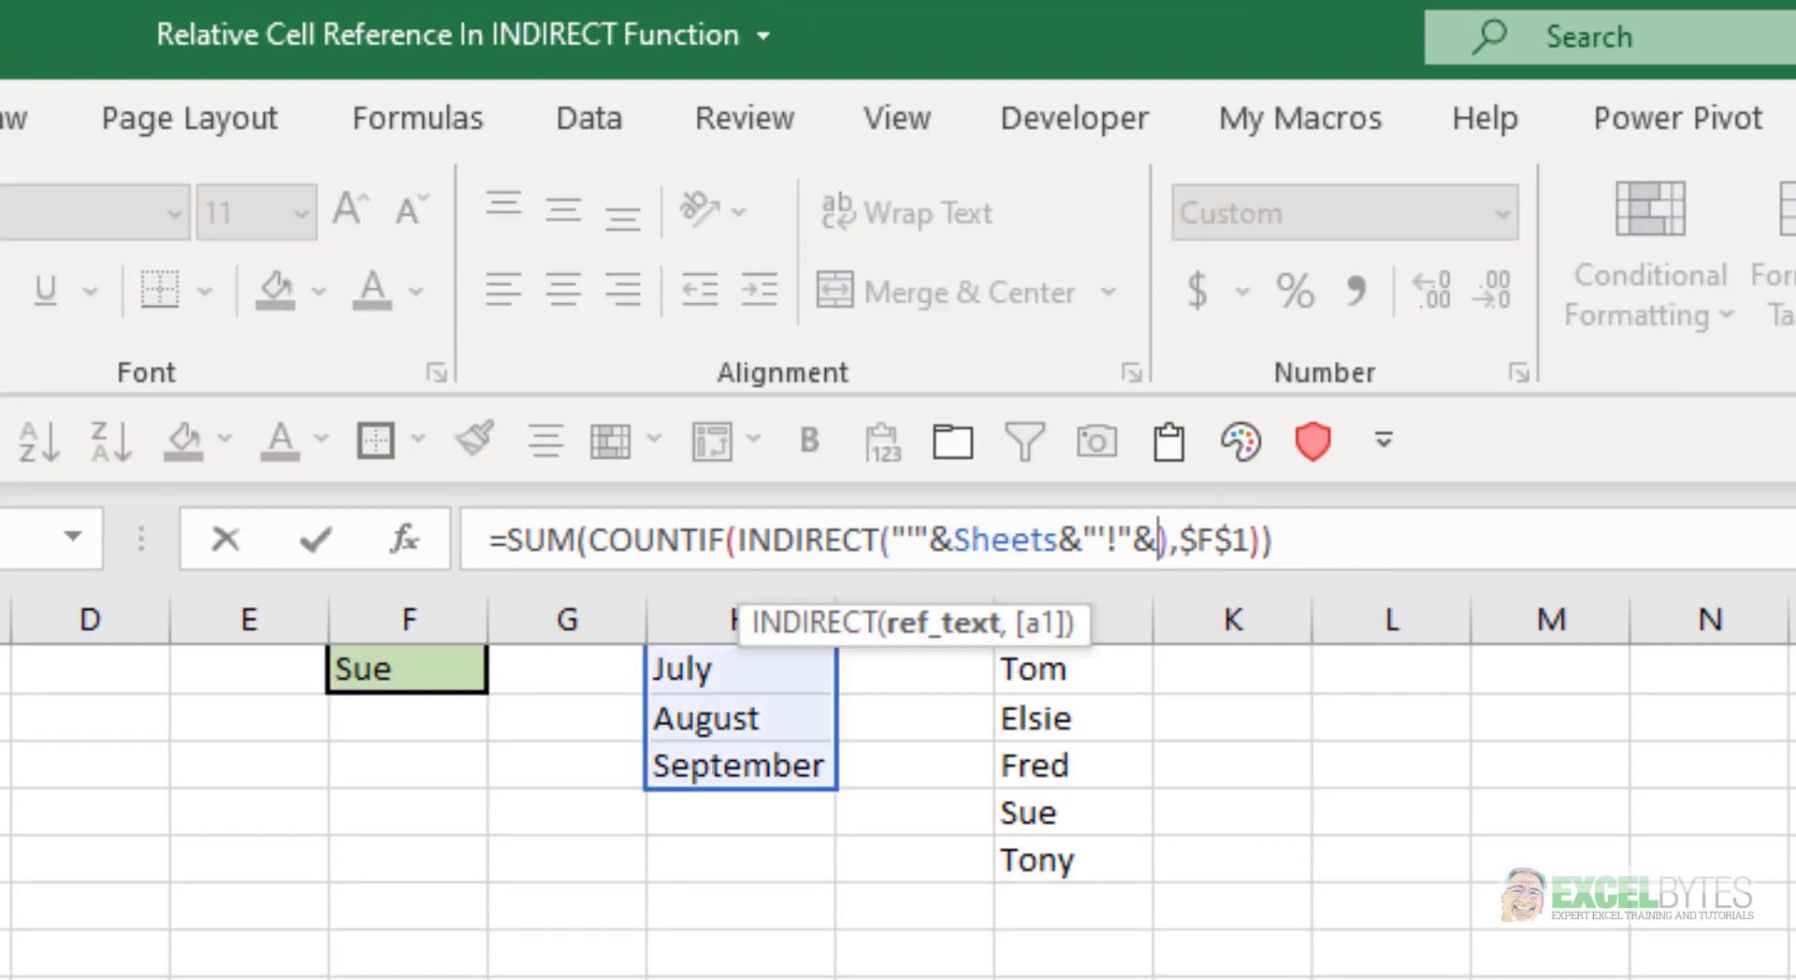
text(cel)
key(Tab)
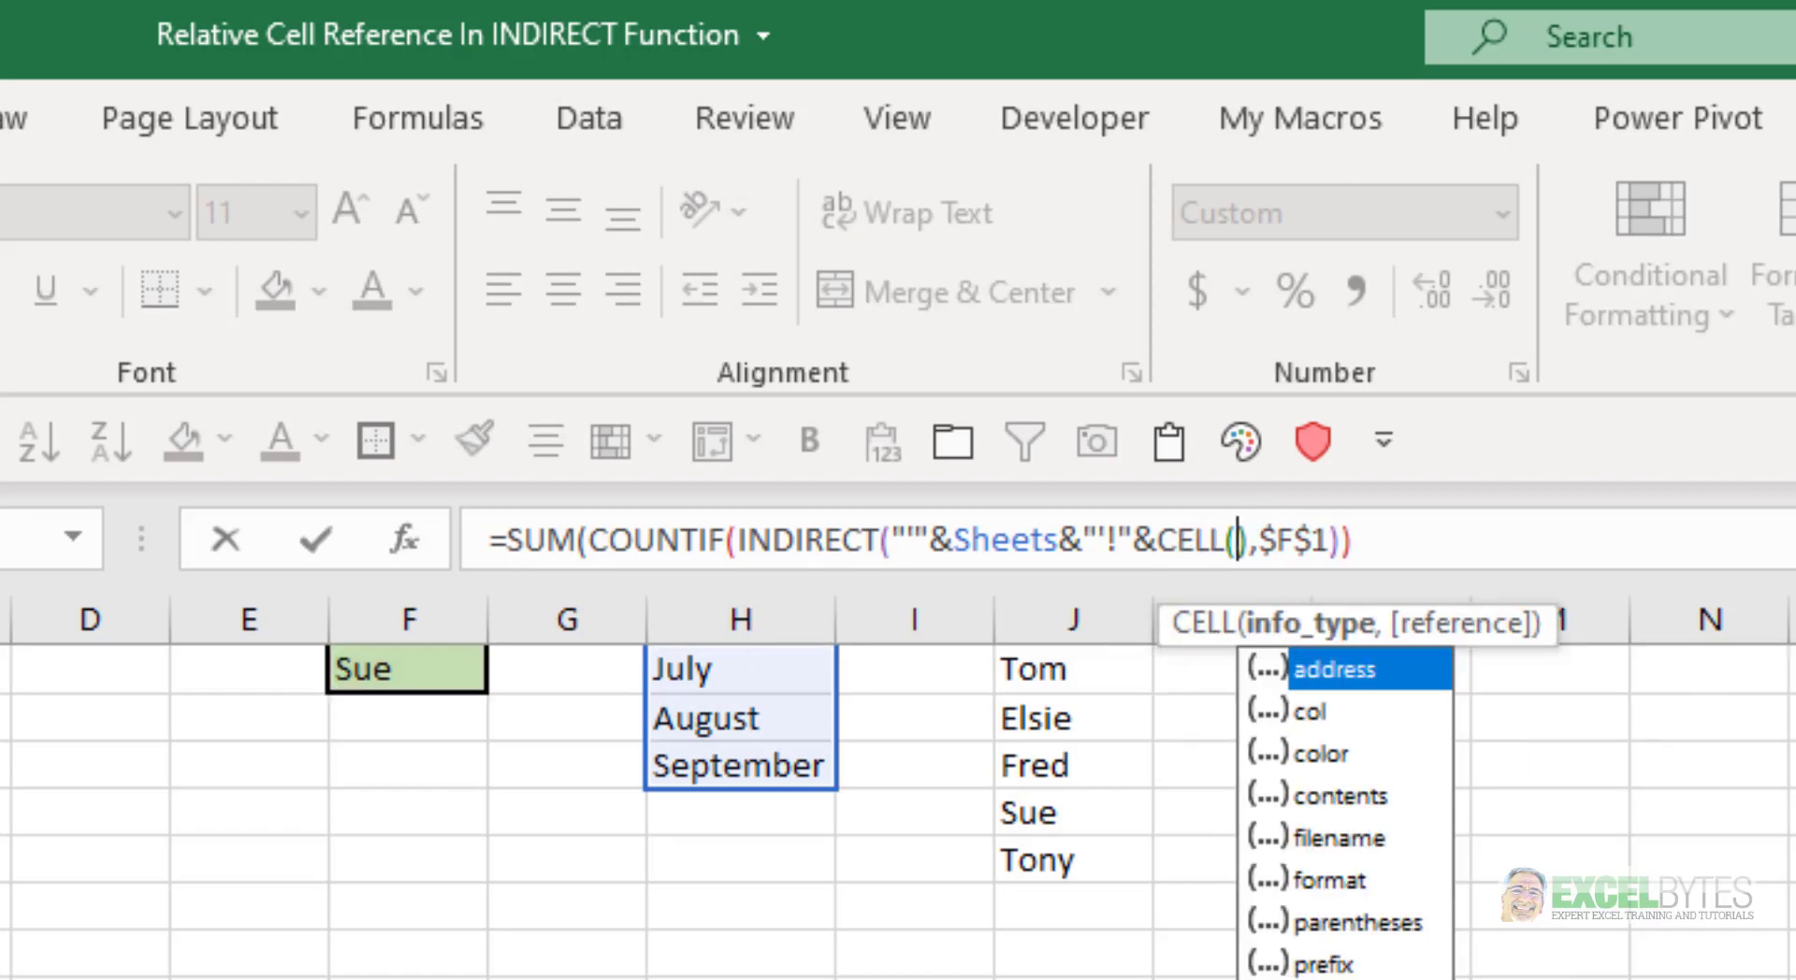
key(Tab)
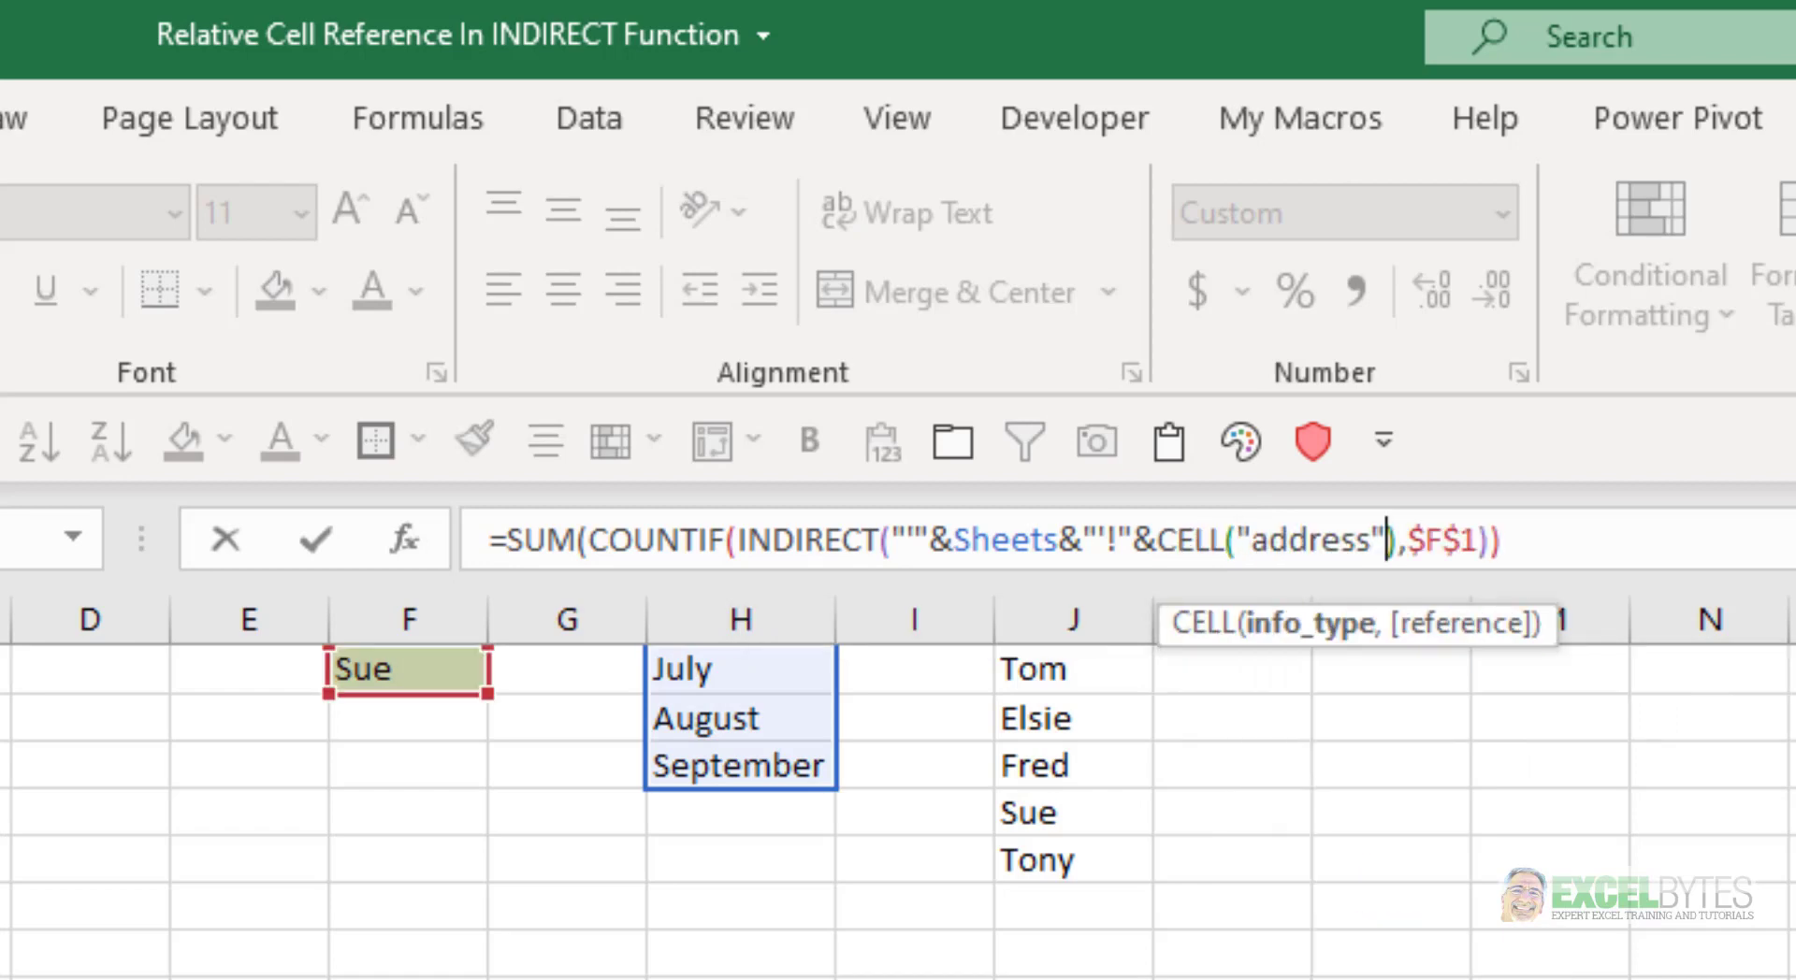
text(,B)
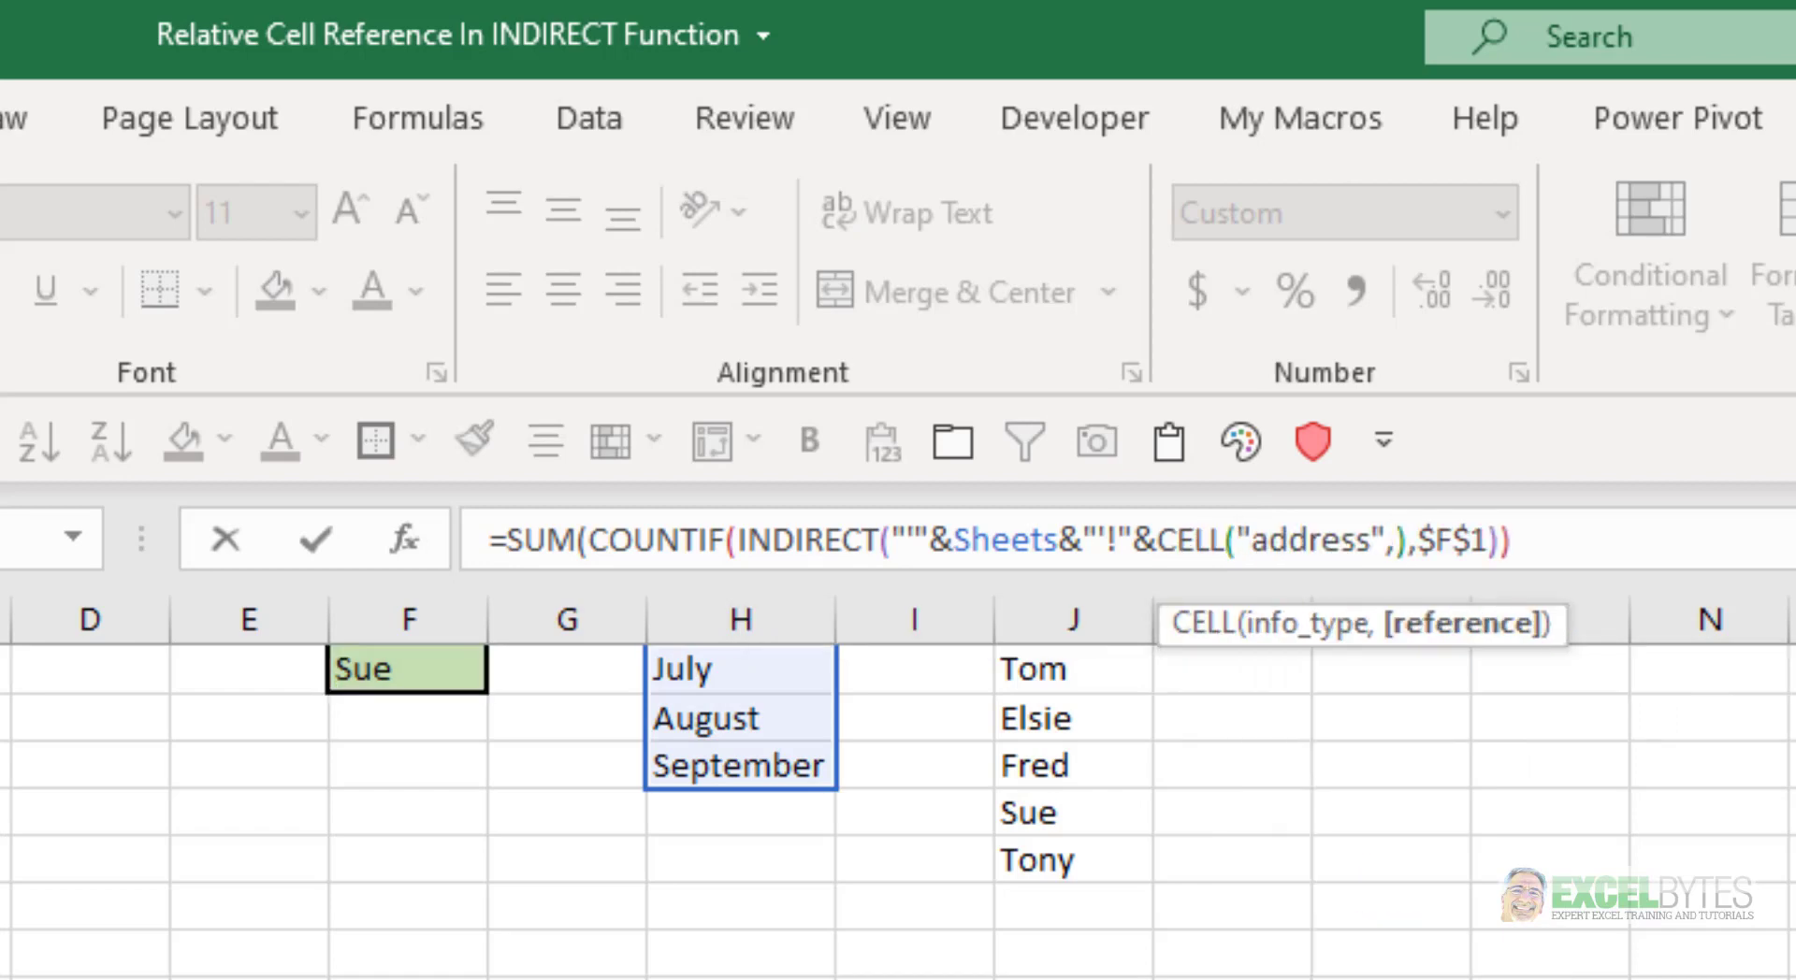
text(2))
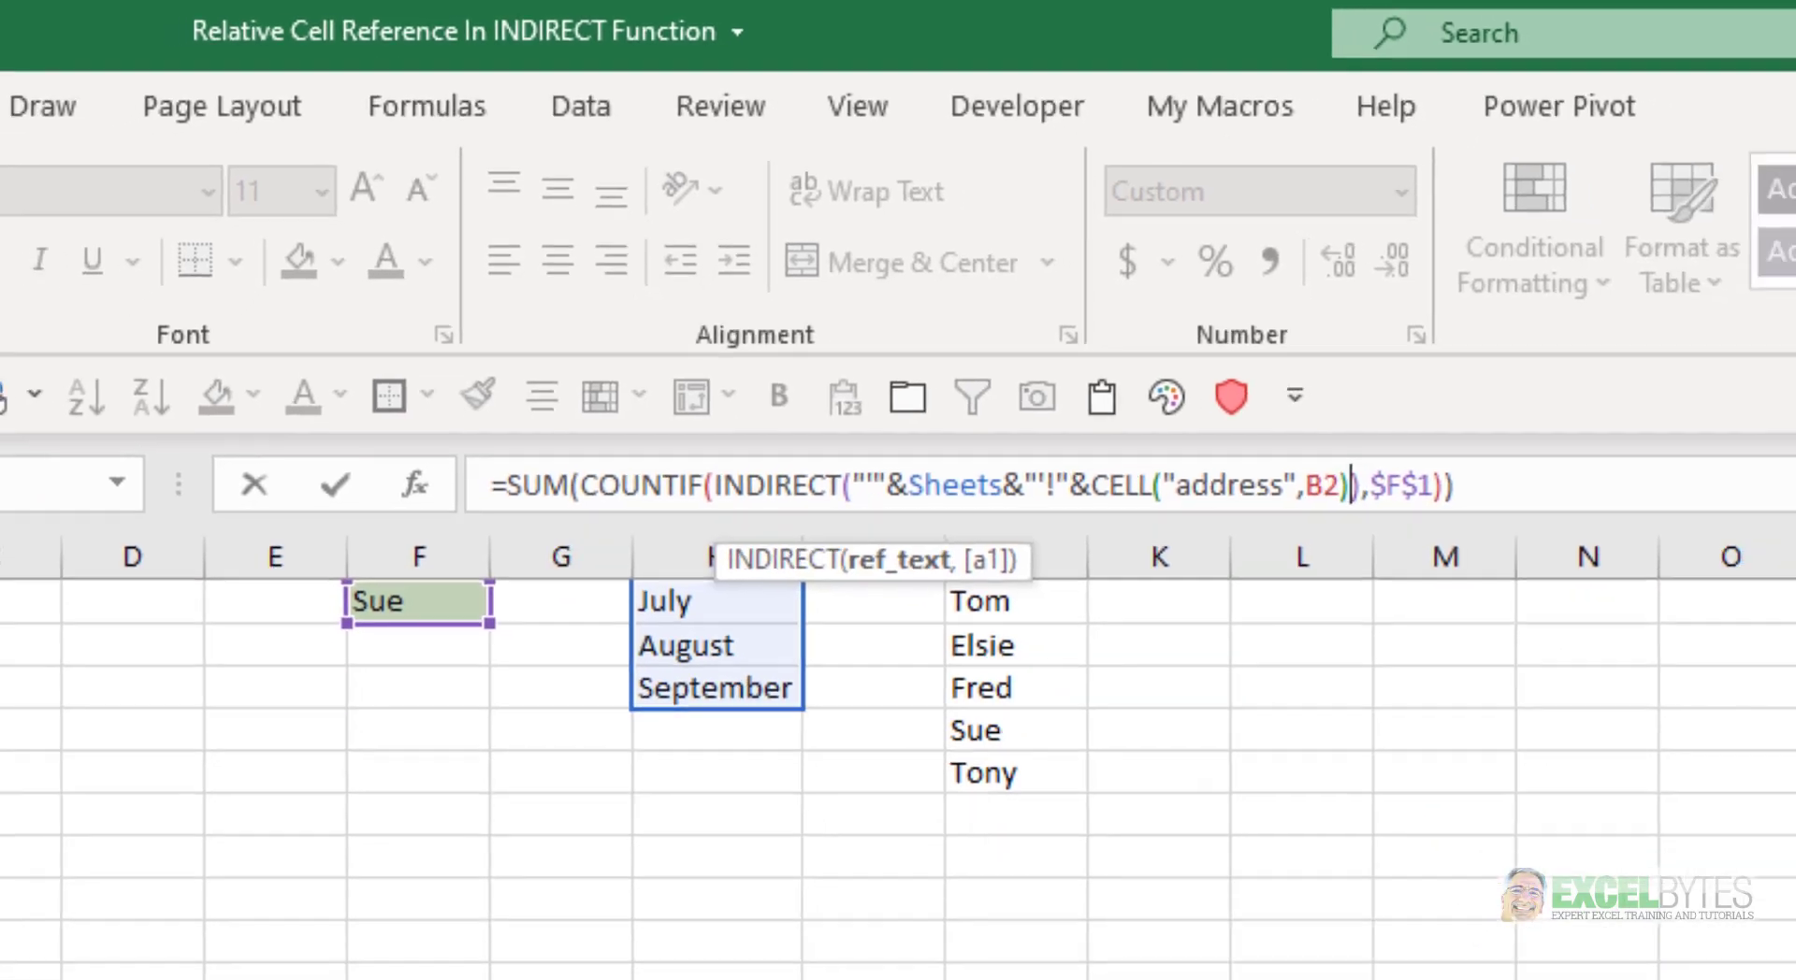
key(ctrl+Return)
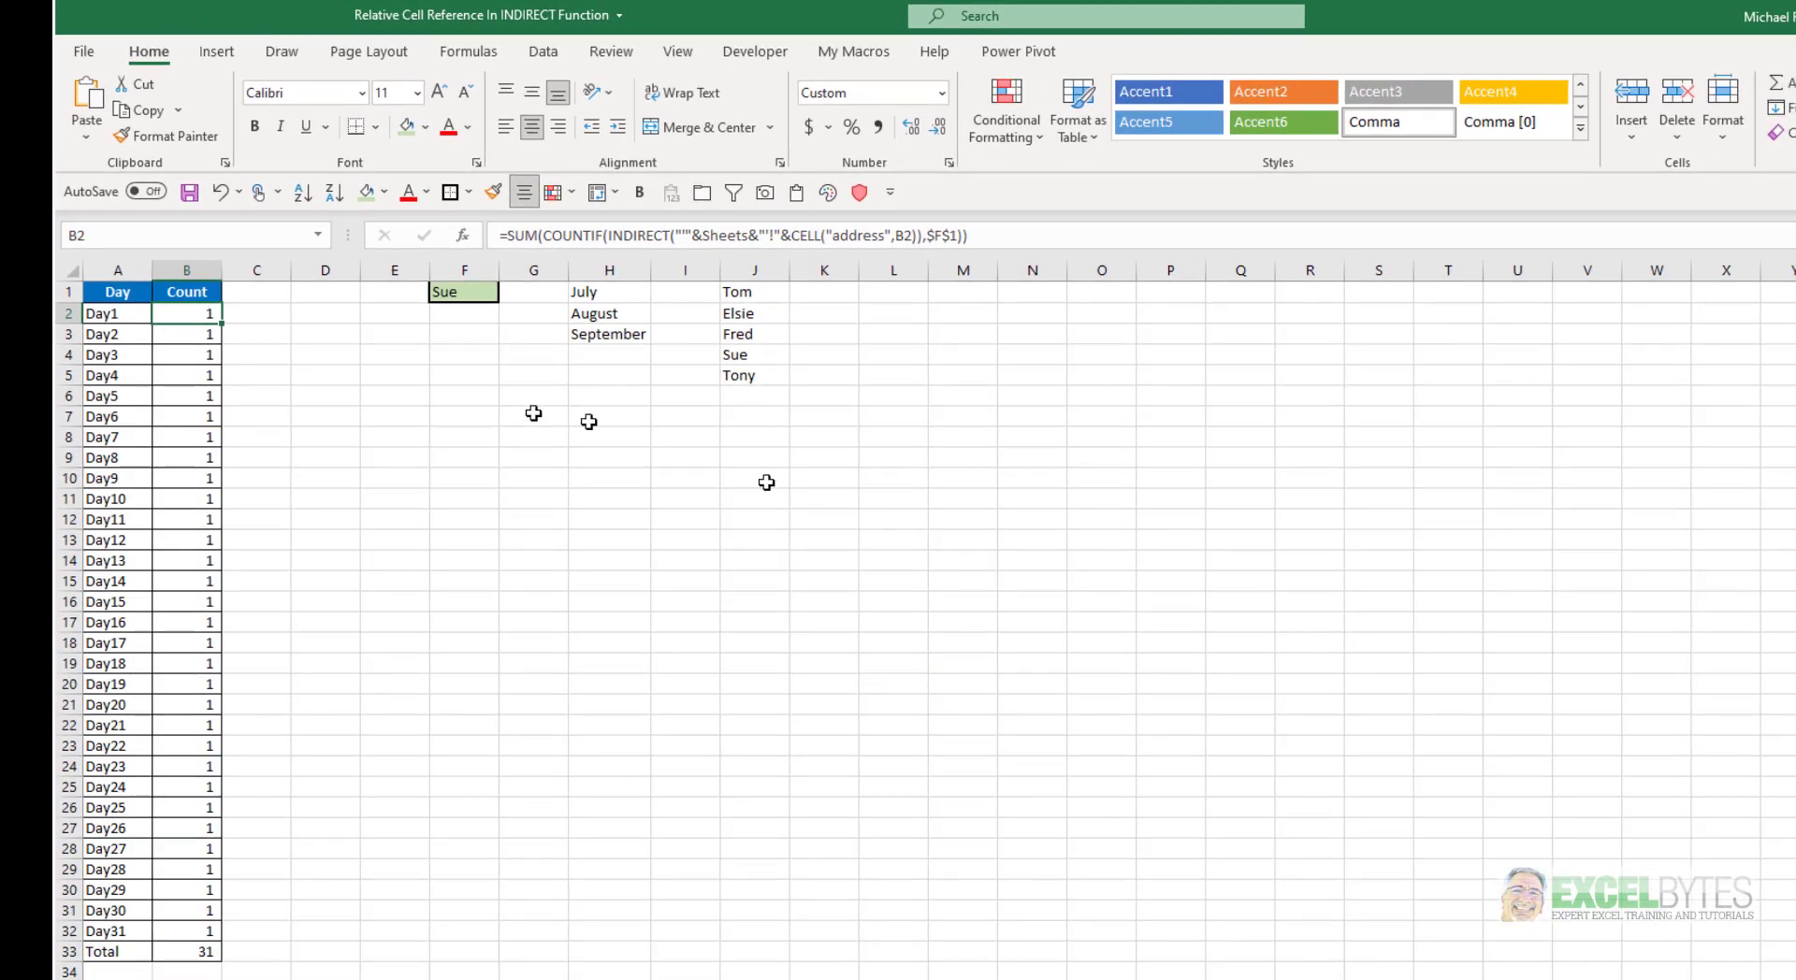
Fill B2's revised formula down the Count column through Day31 and check the CELL reference in the copied formulas
drag(222, 322, 204, 956)
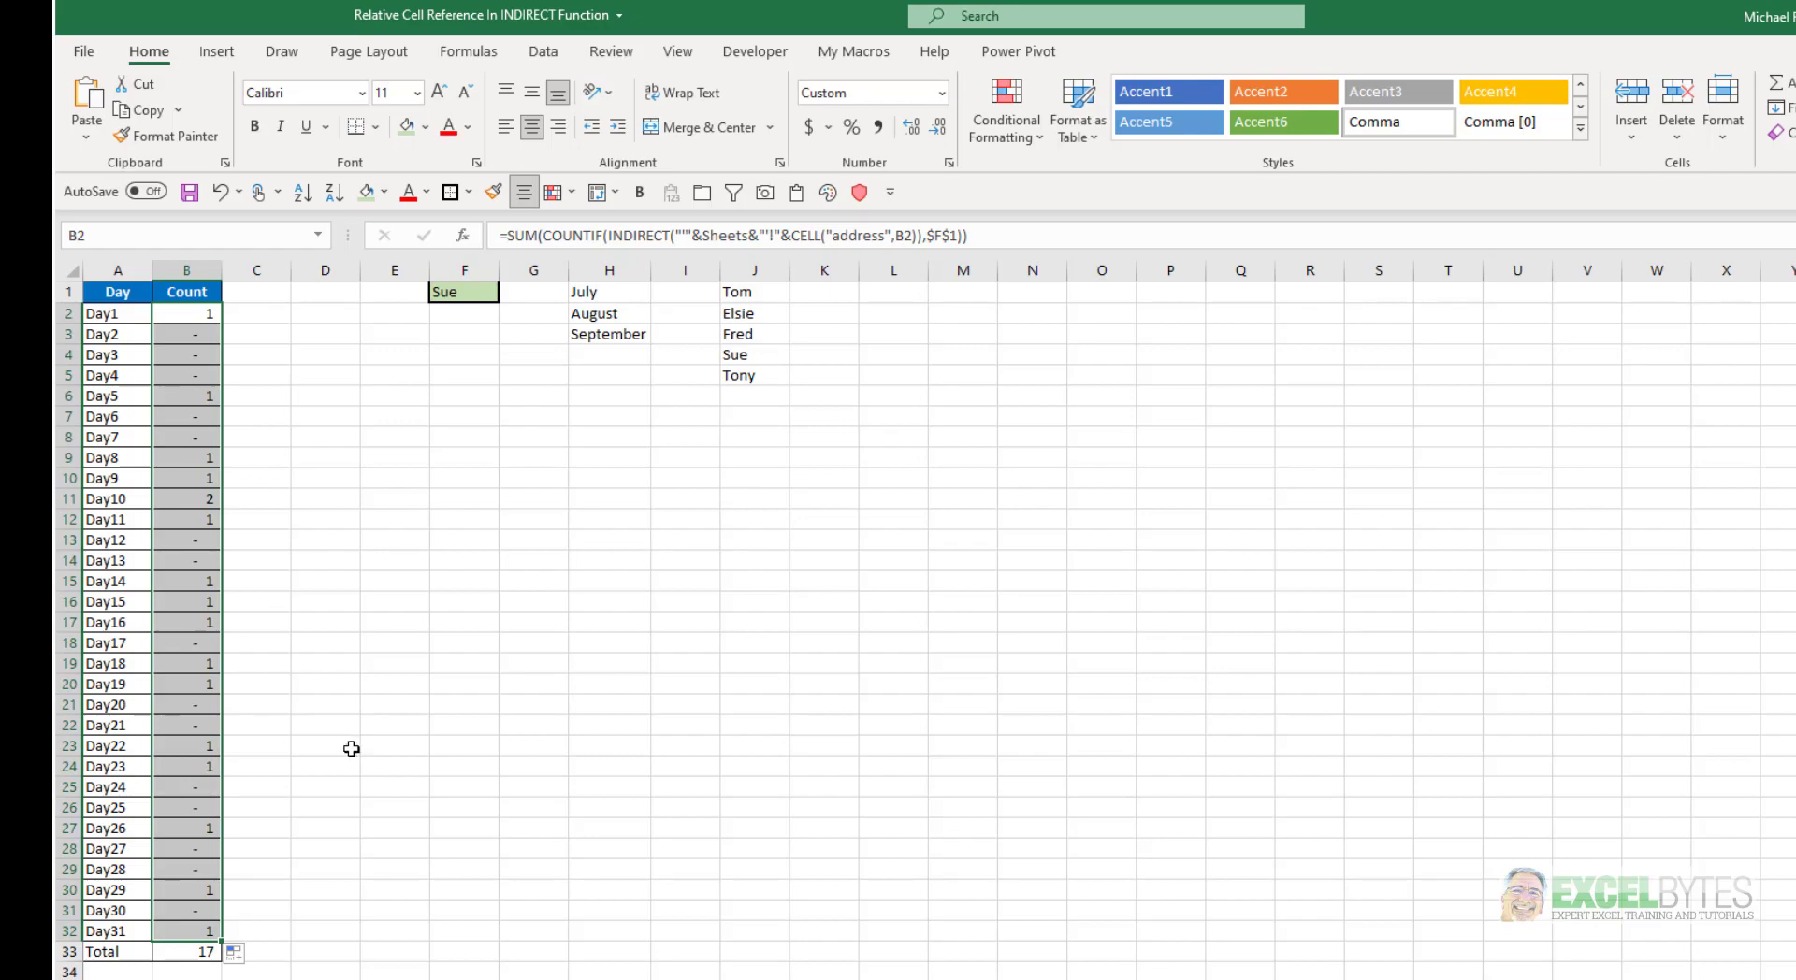
click(191, 333)
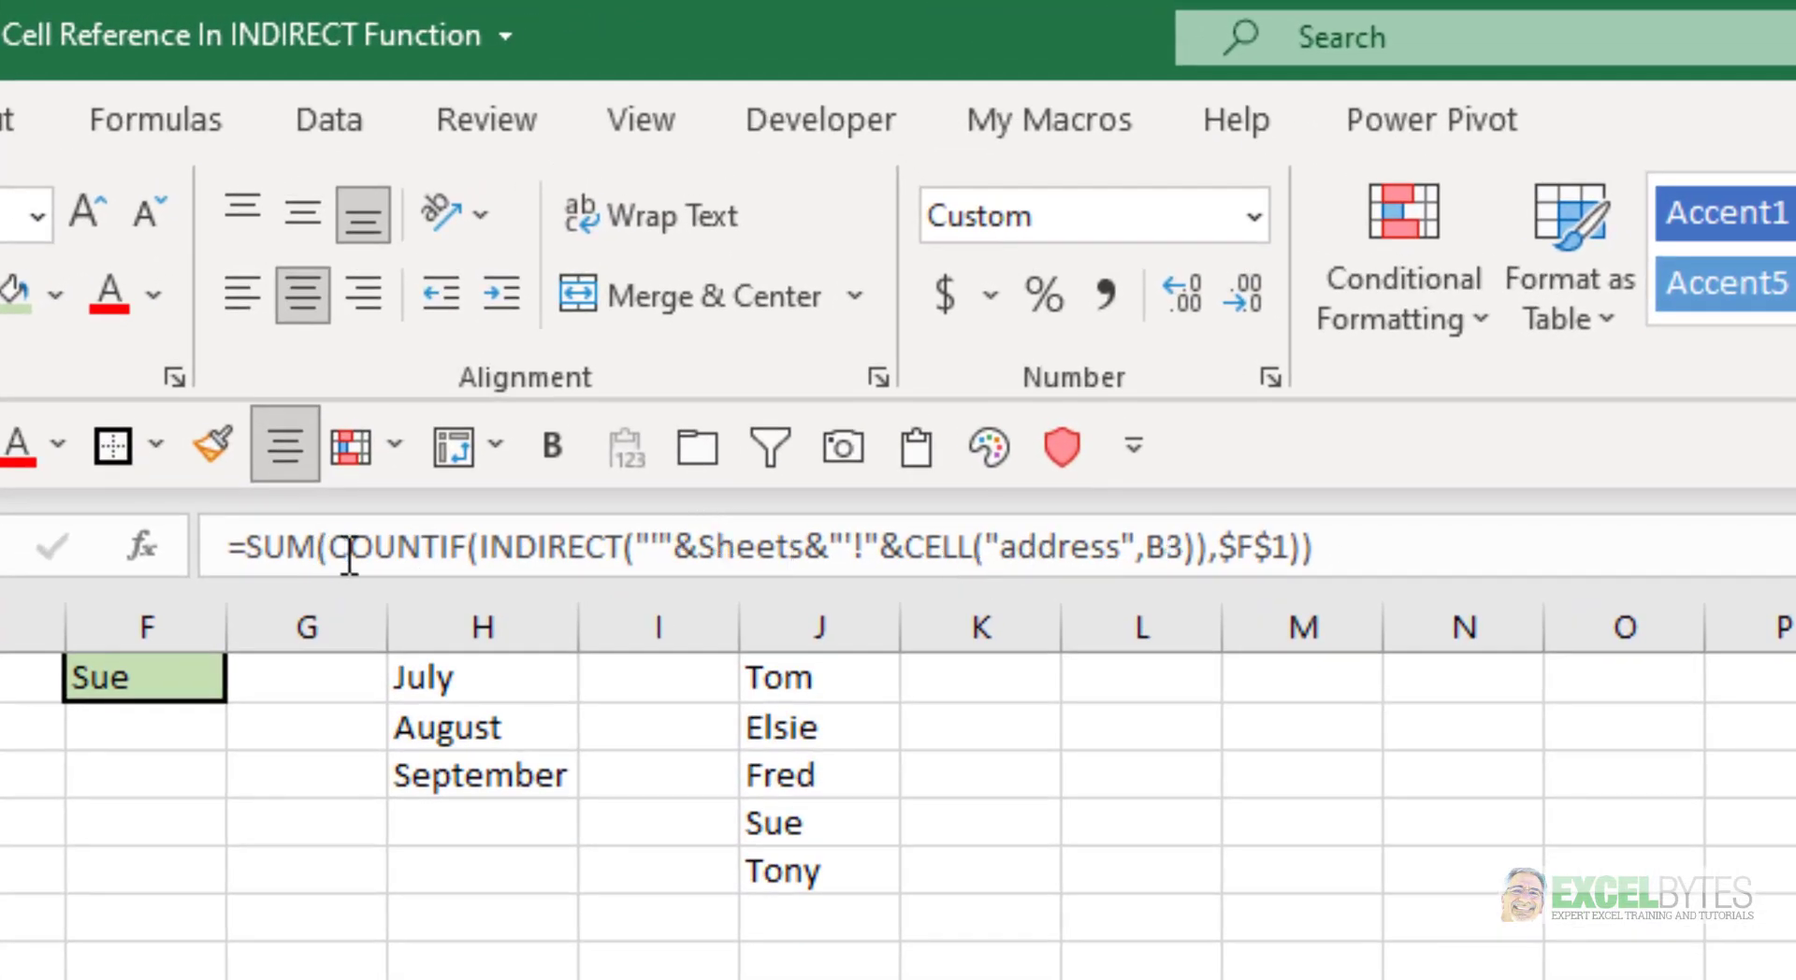
key(Up)
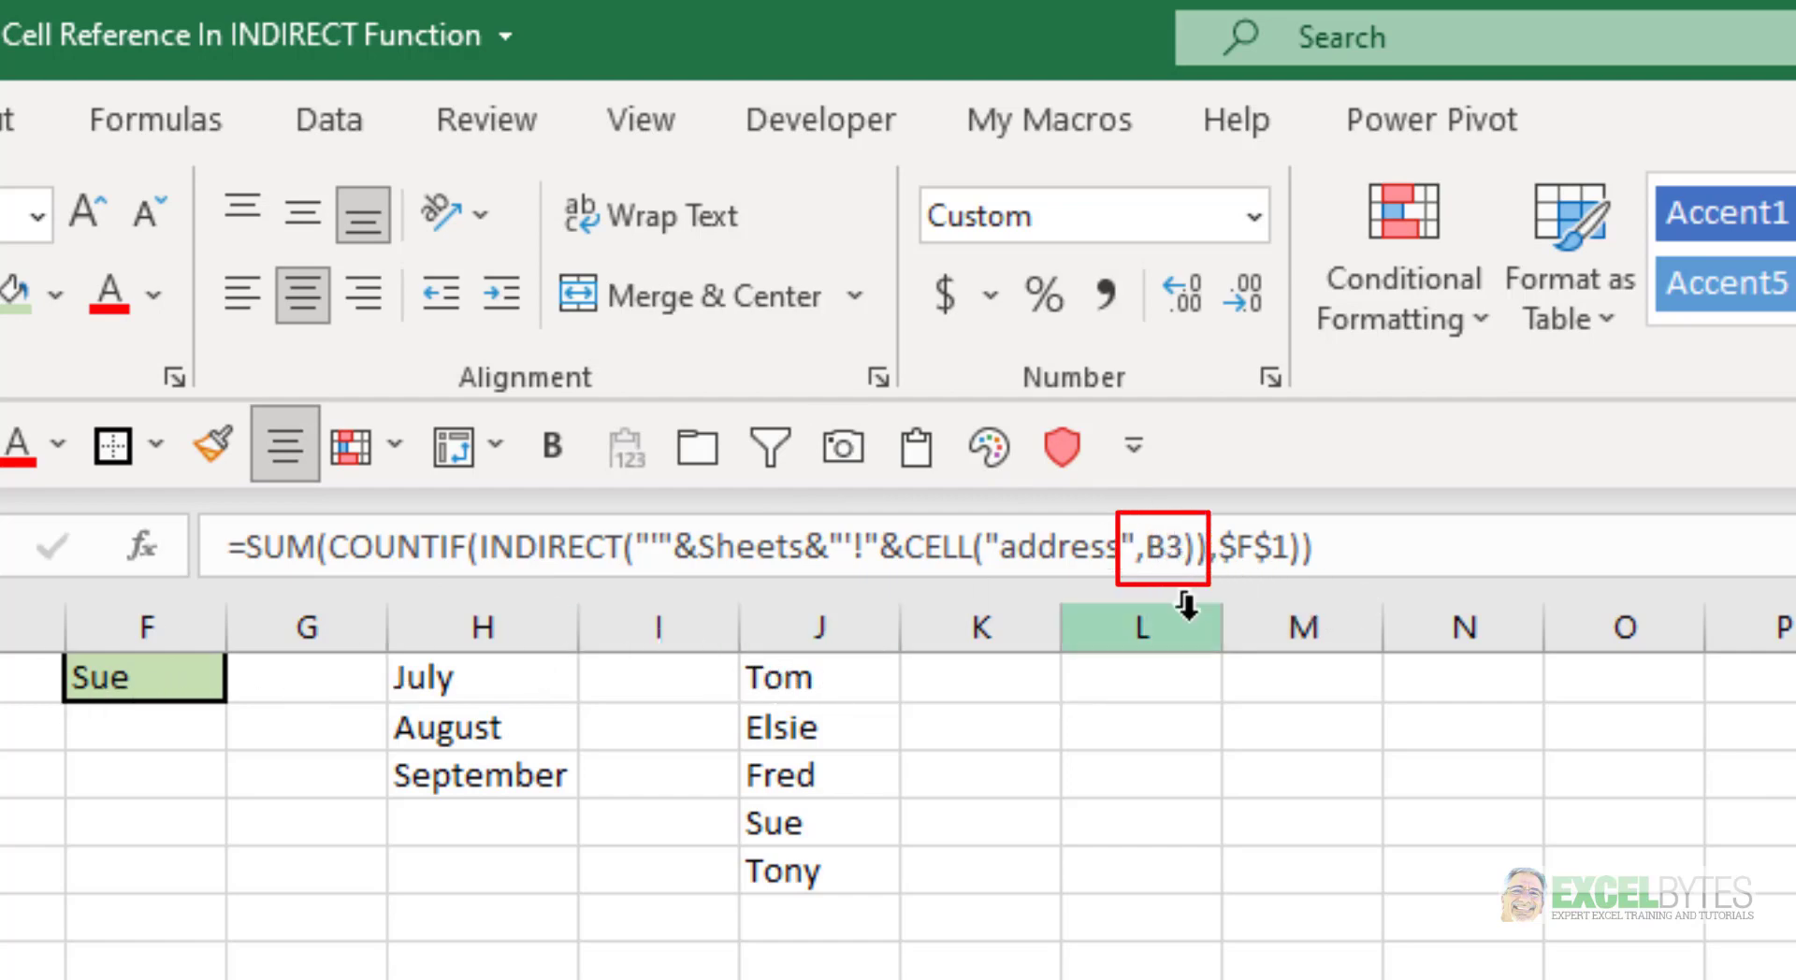
key(Down)
key(Down)
key(Down)
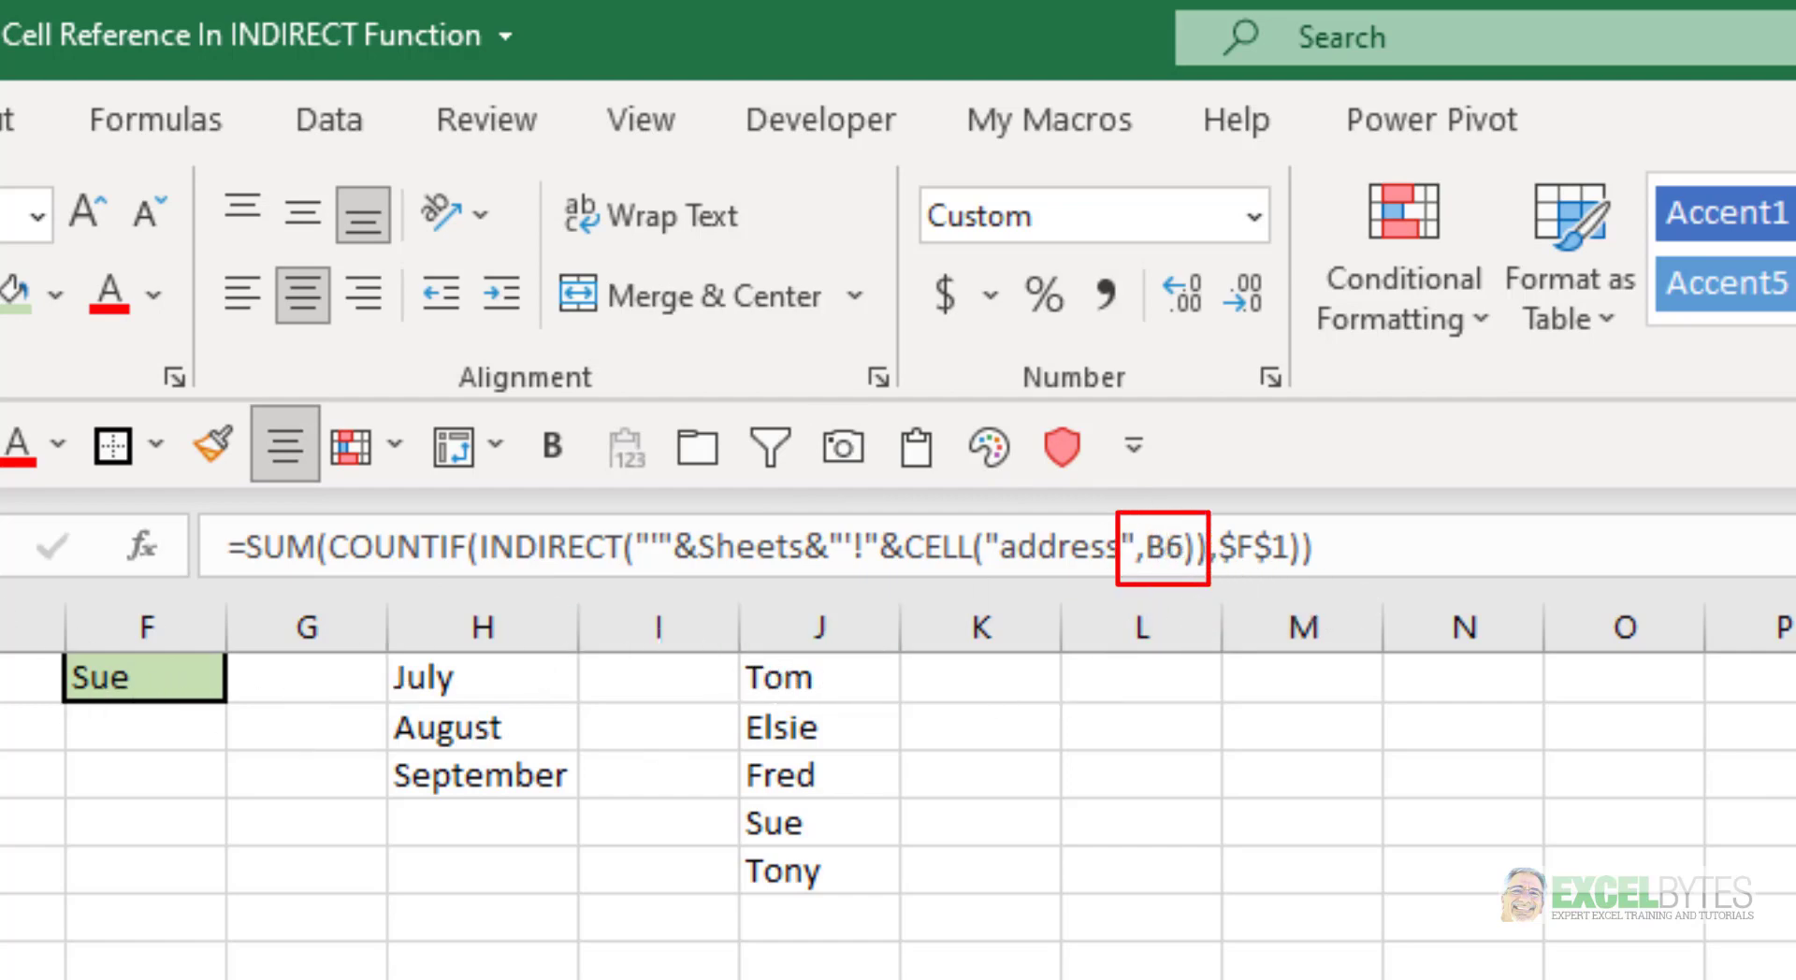